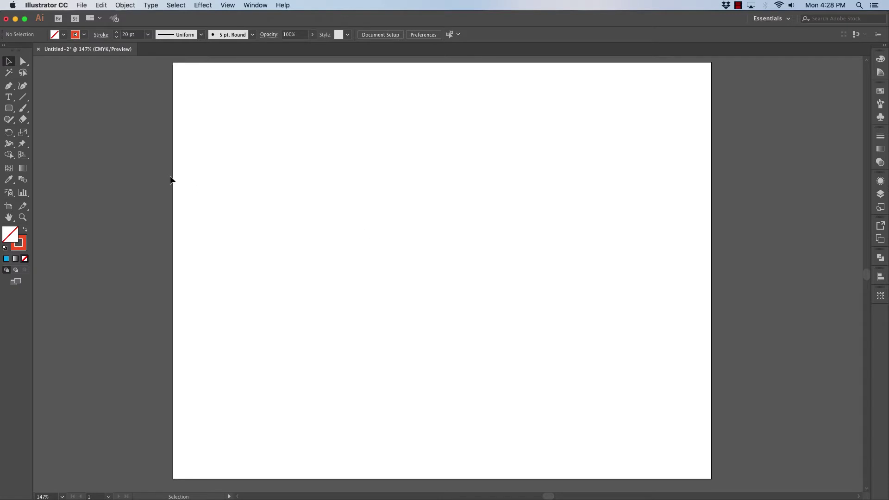
# - Draw an area text frame about 5.67 in wide by 2.26 in high in the artboard's upper left and show edges
pyautogui.click(10, 98)
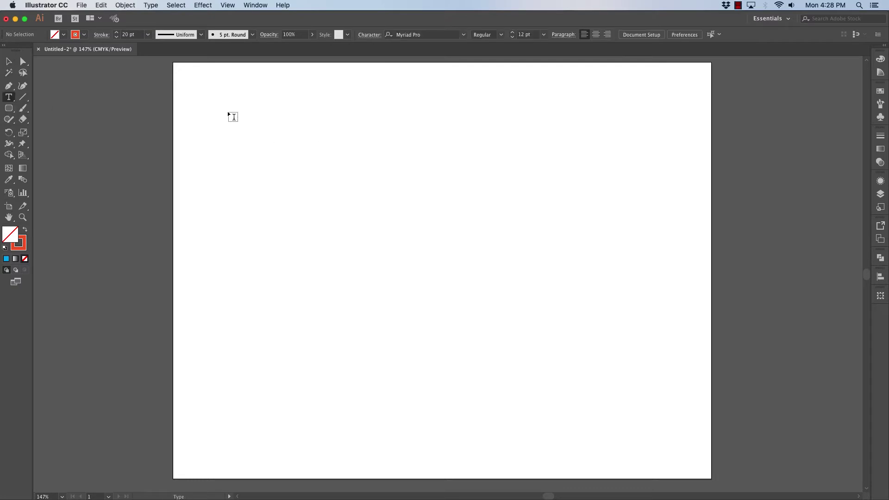
pyautogui.moveTo(233, 111); pyautogui.dragTo(503, 218)
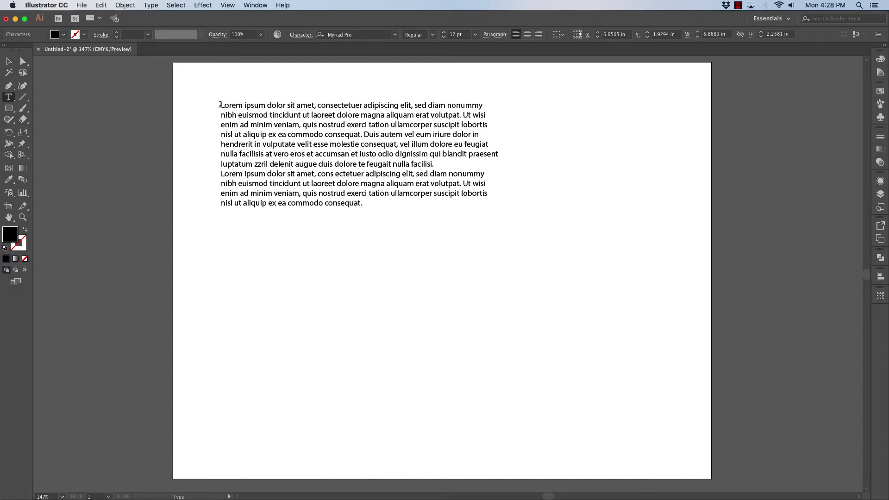
pyautogui.click(227, 5)
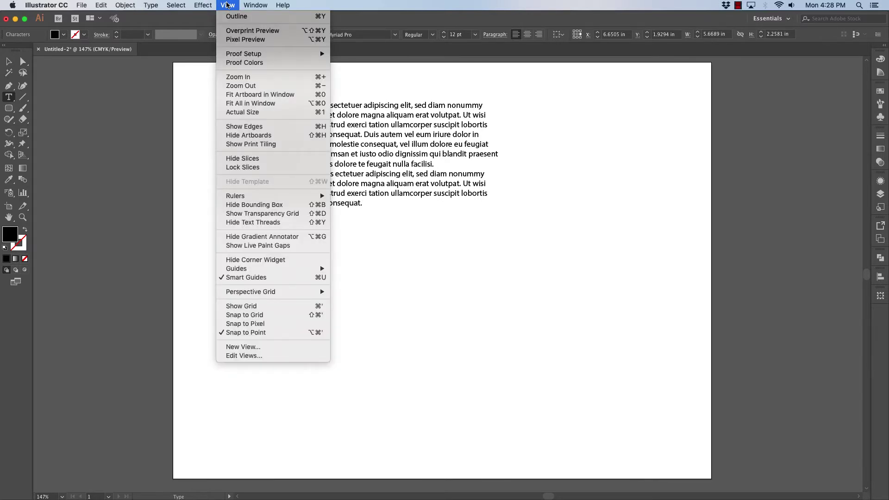
pyautogui.click(255, 128)
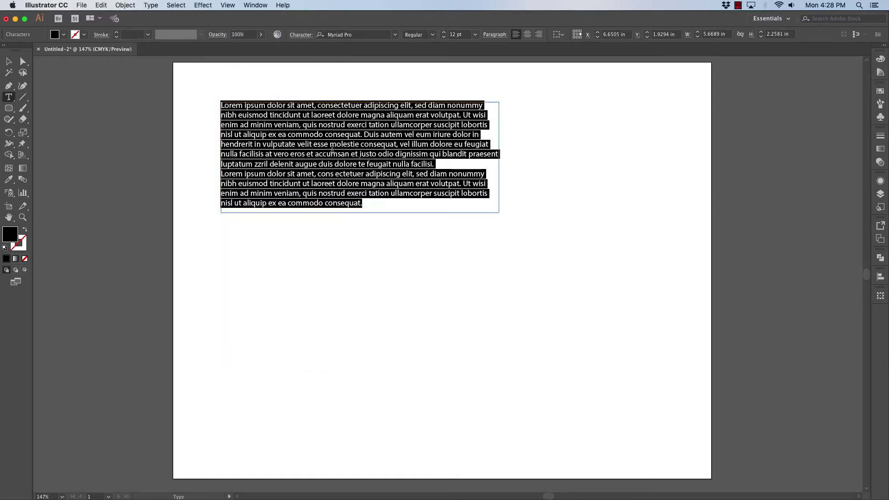
# - Replace the placeholder text in the frame with "Craig's Cat Grooming"
pyautogui.press('BackSpace')
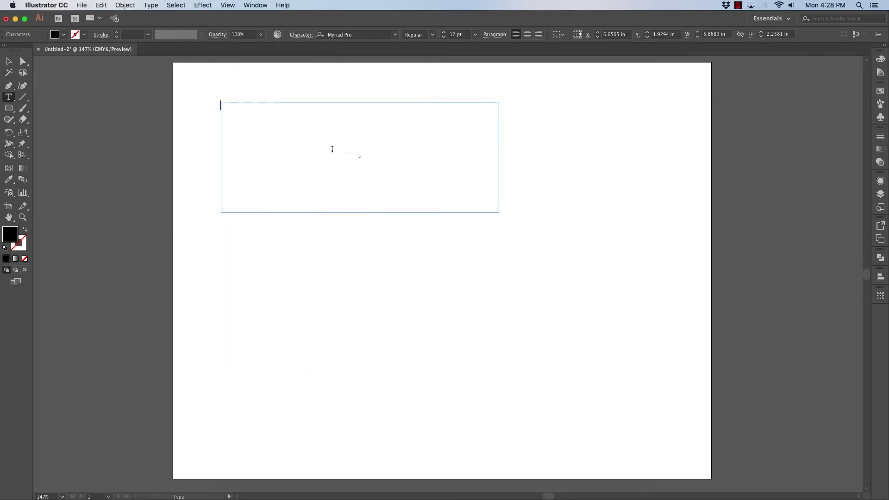
pyautogui.write('Craig')
pyautogui.write("'s Cat")
pyautogui.write(' Grooming')
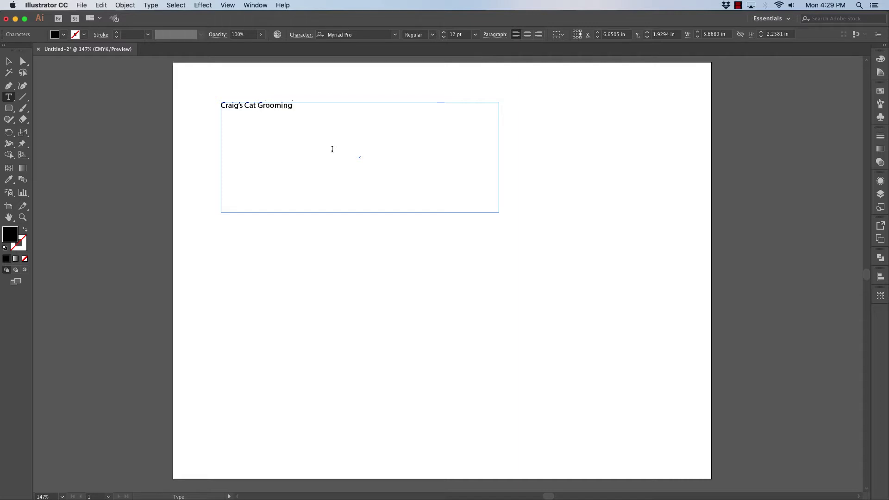
# - Enlarge the whole "Craig's Cat Grooming" title to 46 pt
pyautogui.moveTo(296, 106); pyautogui.dragTo(212, 99)
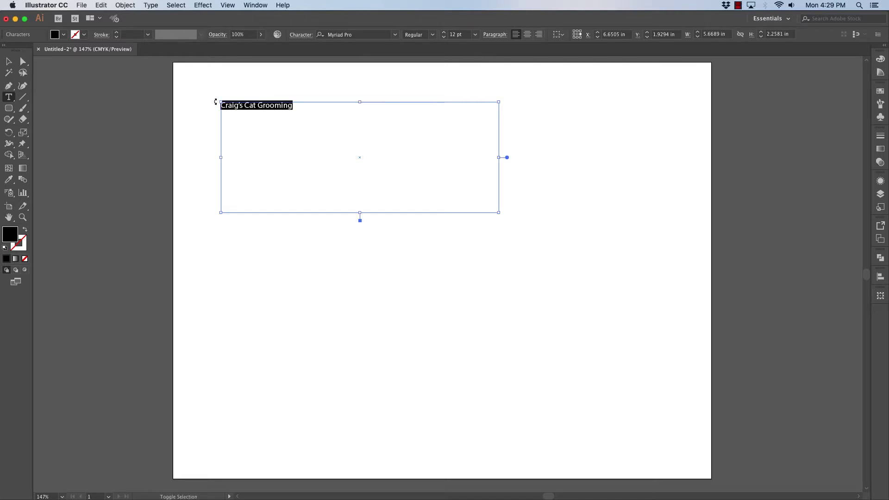
pyautogui.press('super+shift+period')
pyautogui.press('super+shift+period')
pyautogui.press('super+shift+period')
pyautogui.press('super+shift+period')
pyautogui.press('super+shift+period')
pyautogui.press('super+shift+period')
pyautogui.press('super+shift+period')
pyautogui.press('super+shift+period')
pyautogui.press('super+shift+period')
pyautogui.press('super+shift+period')
pyautogui.press('super+shift+period')
pyautogui.press('super+shift+period')
pyautogui.press('super+shift+period')
pyautogui.press('super+shift+period')
pyautogui.press('super+shift+period')
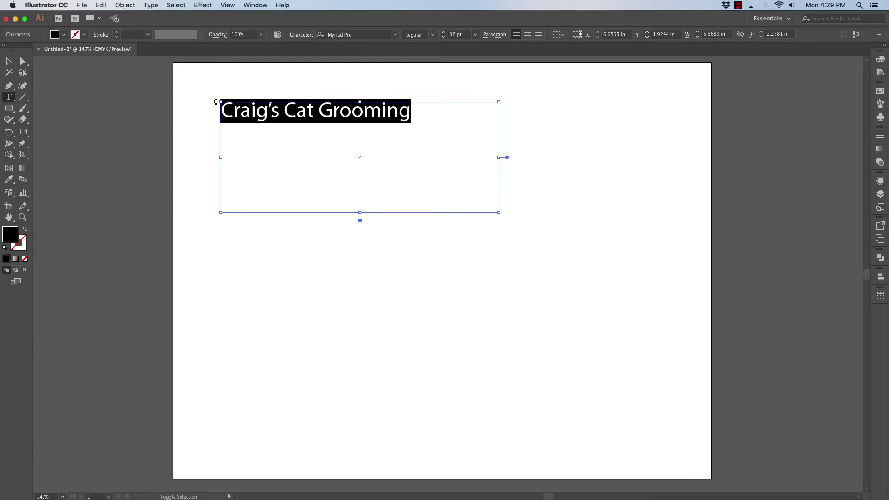
pyautogui.press('super+shift+comma')
pyautogui.press('super+shift+comma')
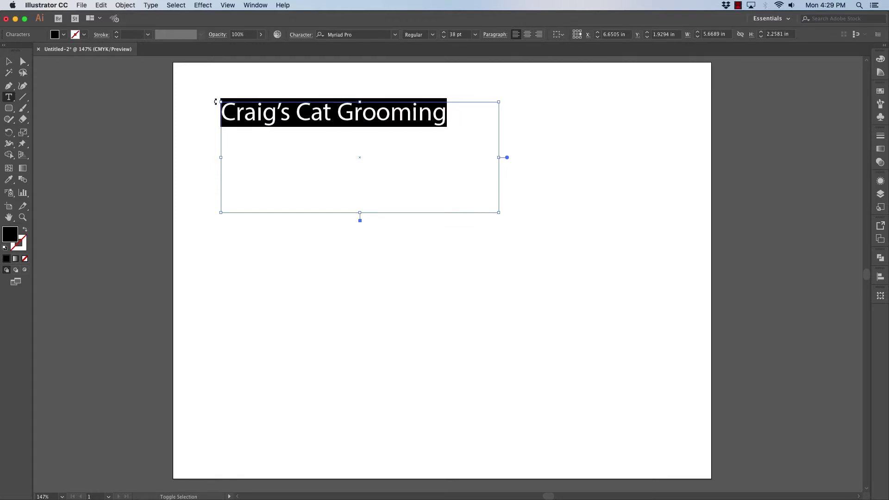
pyautogui.press('BackSpace')
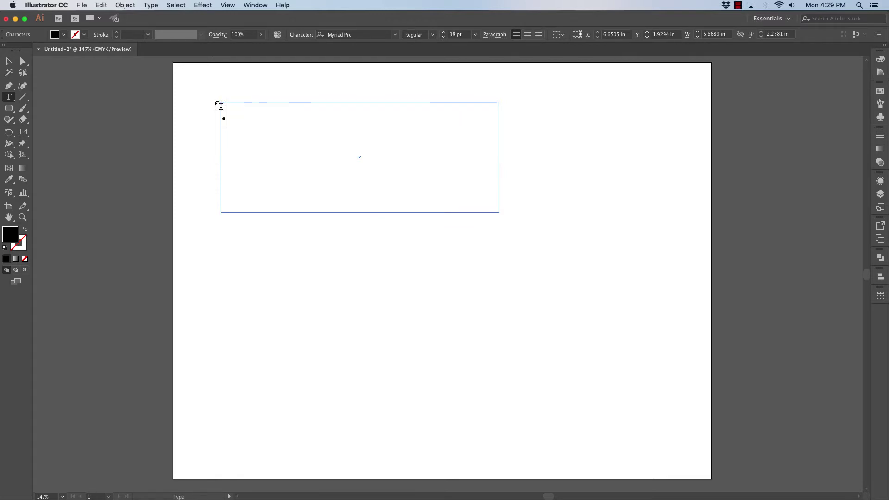
pyautogui.press('super+z')
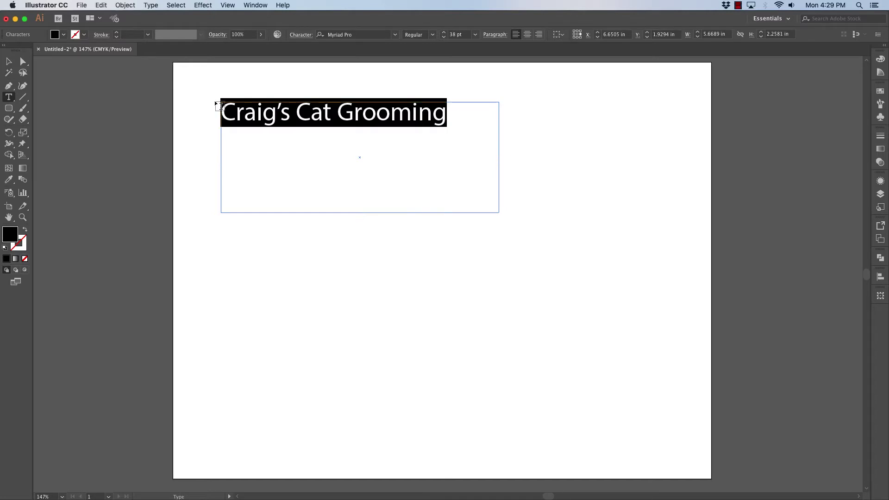
pyautogui.press('super+shift+period')
pyautogui.press('super+shift+period')
pyautogui.press('super+shift+period')
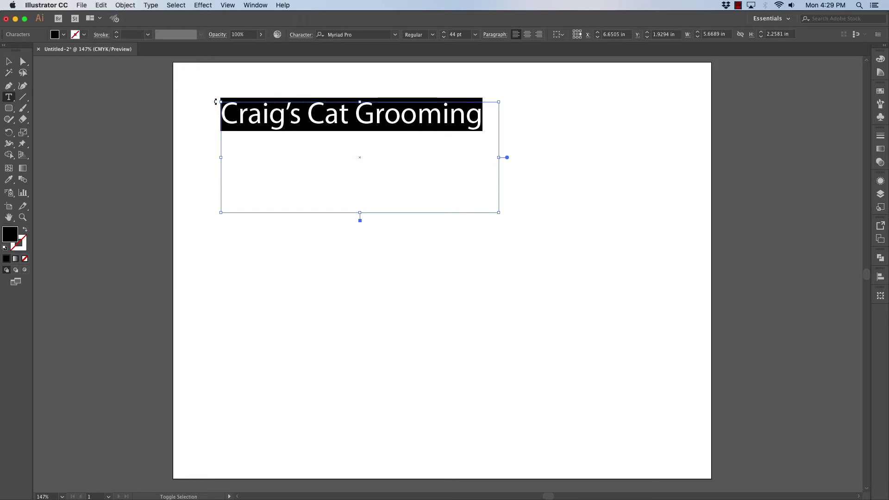
pyautogui.press('super+shift+period')
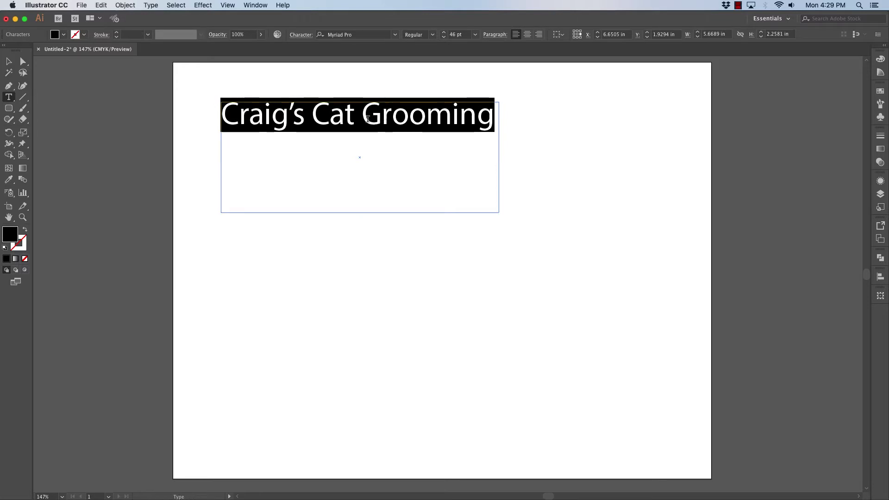
pyautogui.click(367, 119)
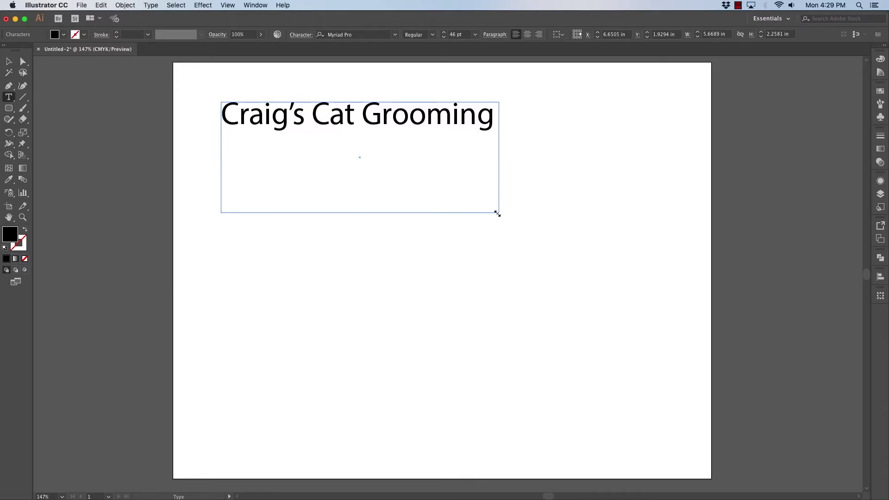
# - Shrink the title's text frame to about 5.78 by 0.96 in and move it down and right toward the artboard's centre
pyautogui.moveTo(498, 212); pyautogui.dragTo(502, 143)
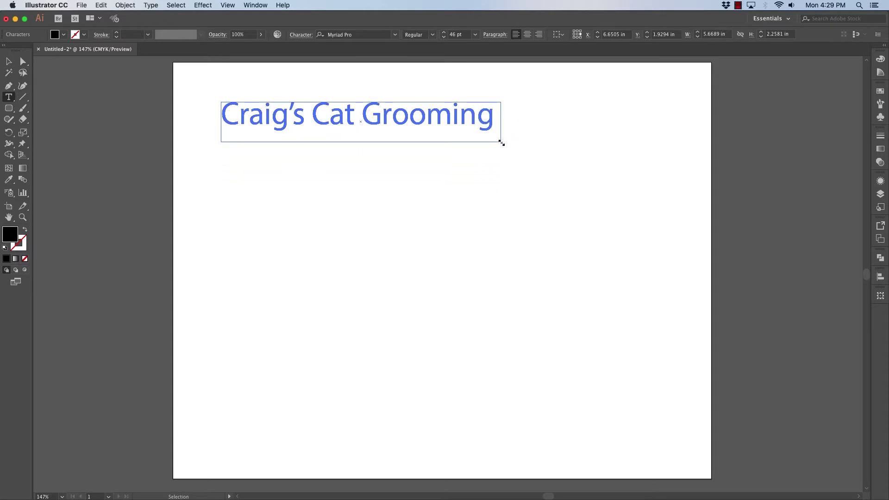
pyautogui.keyDown('super'); pyautogui.click(382, 141); pyautogui.keyUp('super')
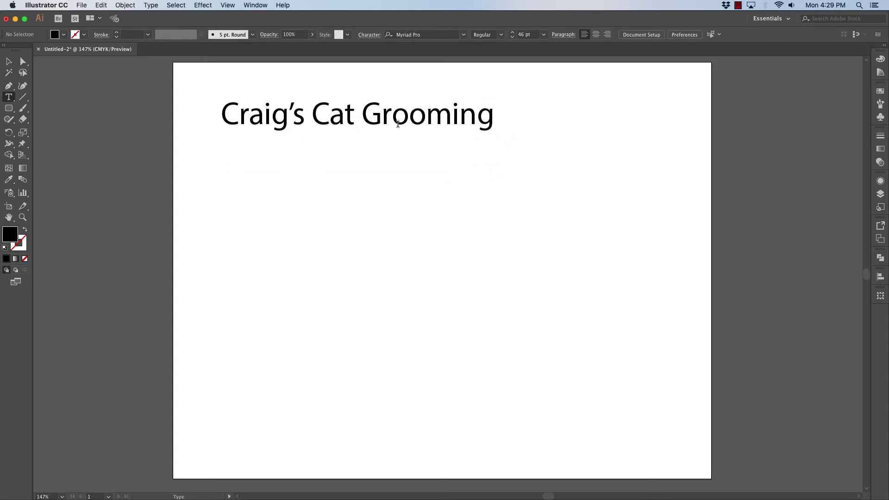
pyautogui.click(480, 119)
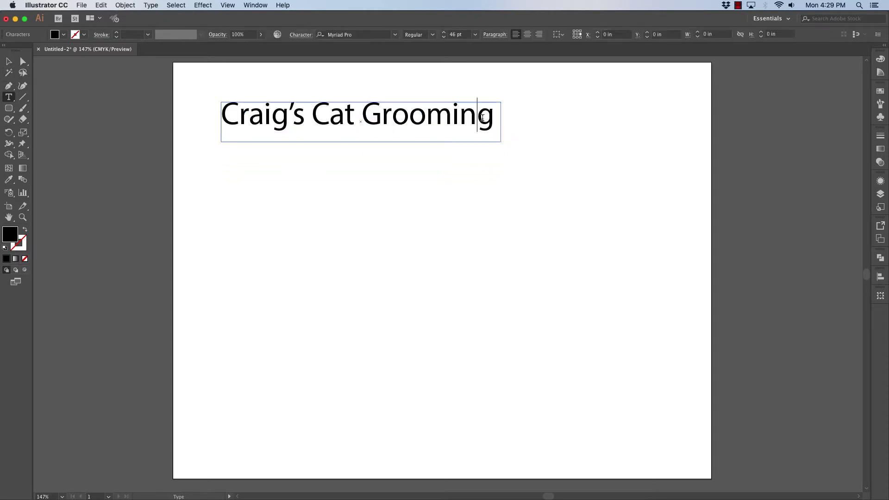
pyautogui.press('super')
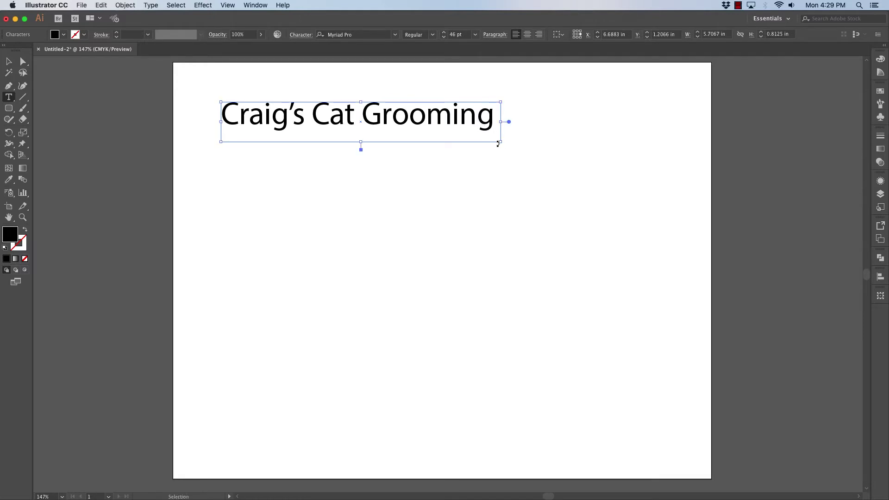
pyautogui.moveTo(502, 142)
pyautogui.mouseDown()
pyautogui.moveTo(503, 160)
pyautogui.moveTo(504, 149)
pyautogui.mouseUp()
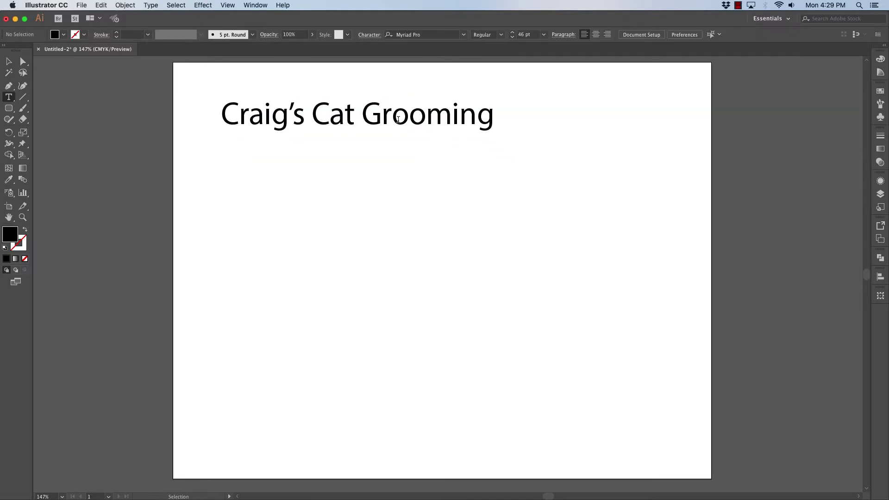
pyautogui.moveTo(386, 119); pyautogui.dragTo(448, 186)
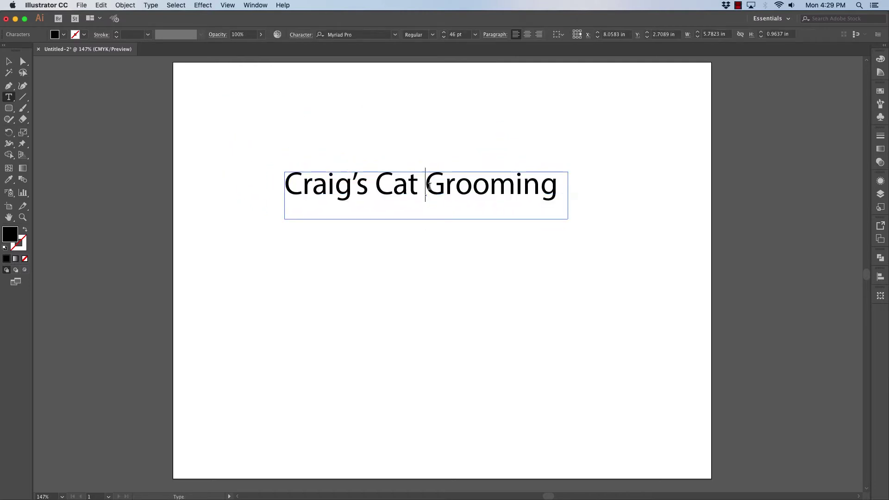
# - Select only the word "Cat" in the title and look through the available fonts
pyautogui.tripleClick(421, 187)
pyautogui.click(419, 185)
pyautogui.moveTo(419, 186); pyautogui.dragTo(379, 183)
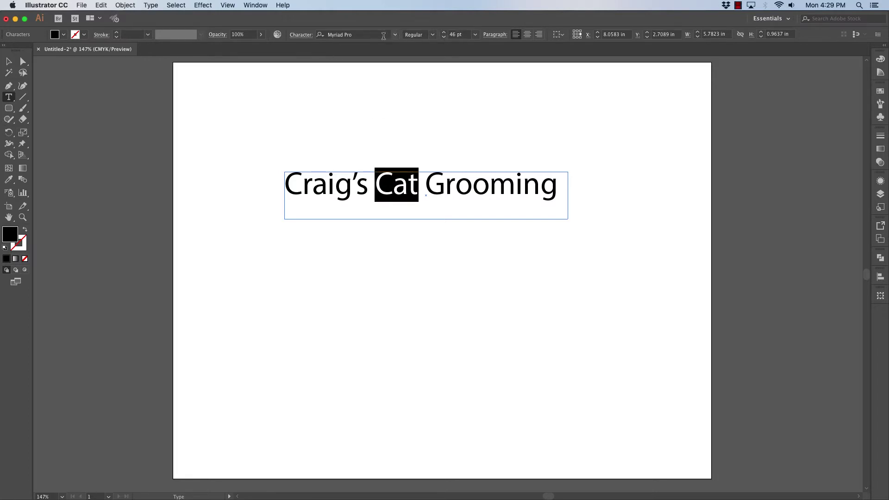
pyautogui.click(256, 6)
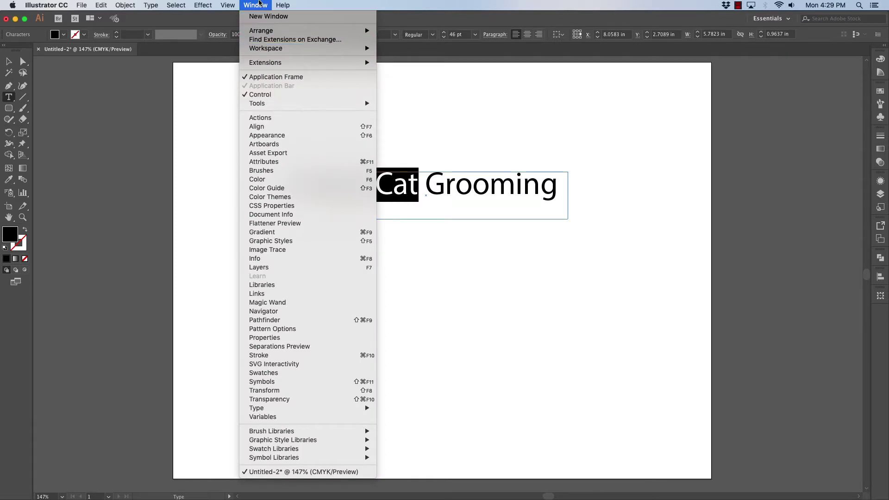
pyautogui.click(260, 5)
pyautogui.click(395, 35)
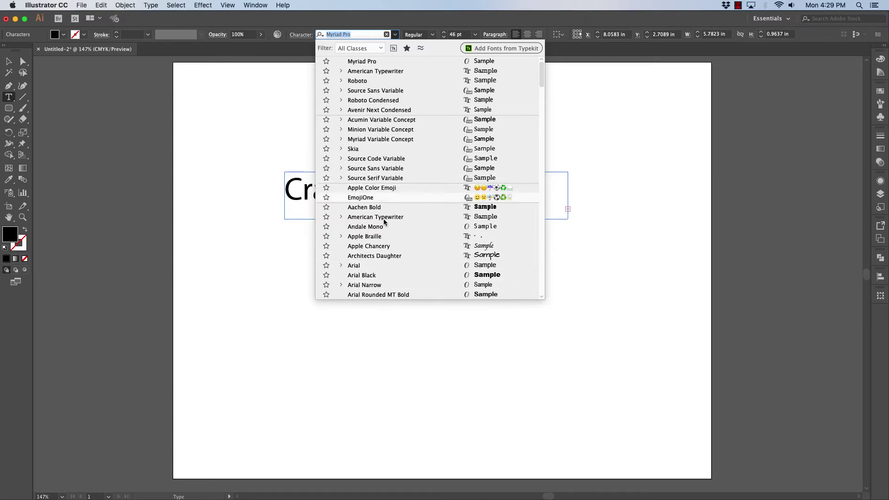
pyautogui.scroll(-3, 384, 218)
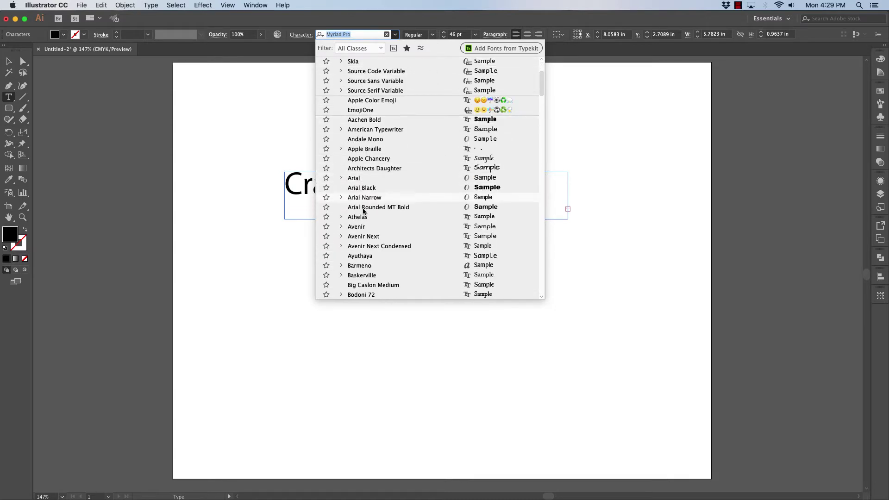
pyautogui.click(357, 34)
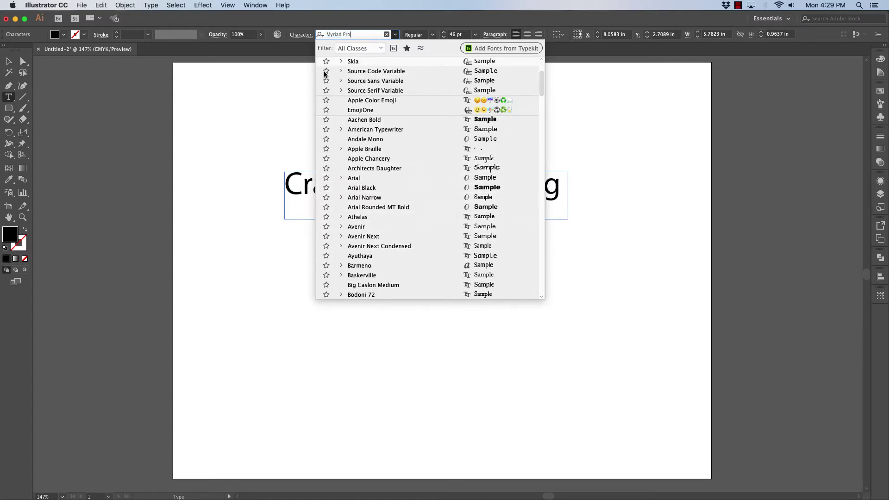
pyautogui.click(396, 35)
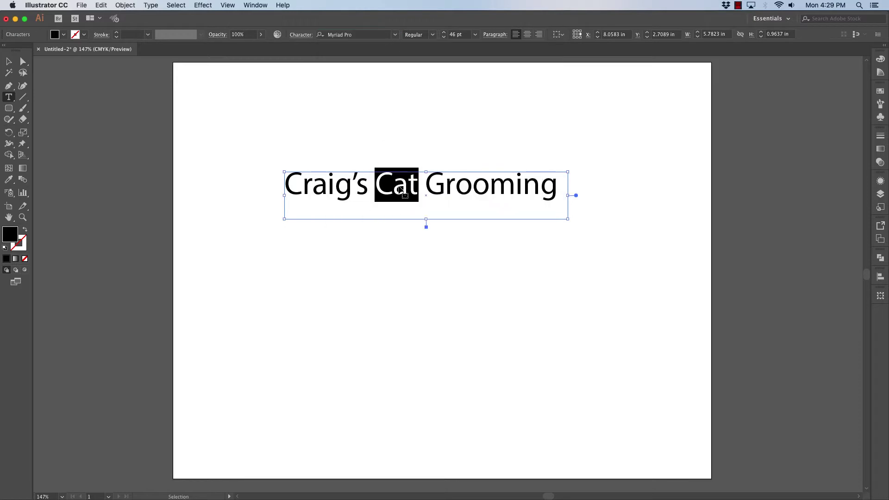
# - Move the text frame partly off the artboard's left edge and set the word "Cat" in Arial Black
pyautogui.moveTo(392, 190); pyautogui.dragTo(151, 203)
pyautogui.click(395, 35)
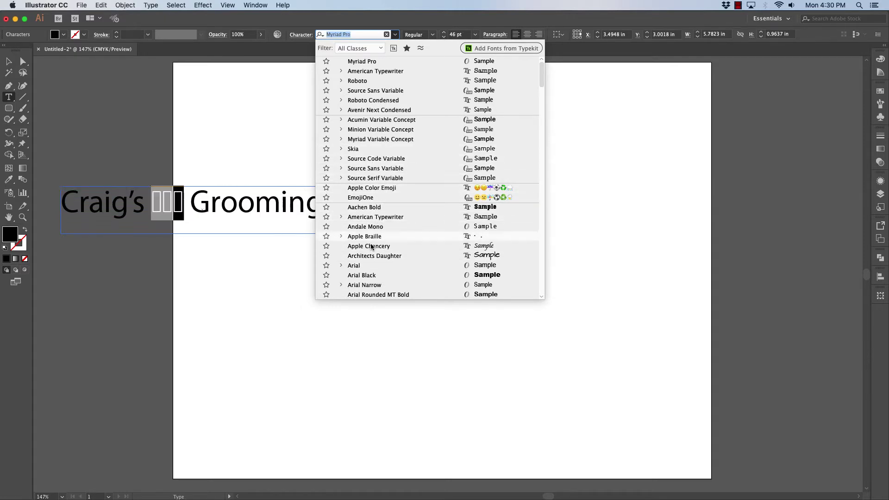
pyautogui.click(371, 276)
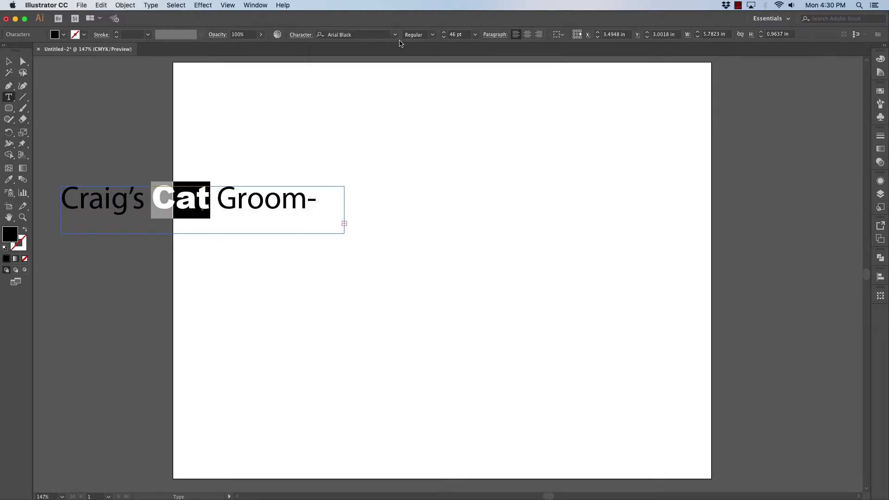
pyautogui.click(433, 36)
pyautogui.click(433, 36)
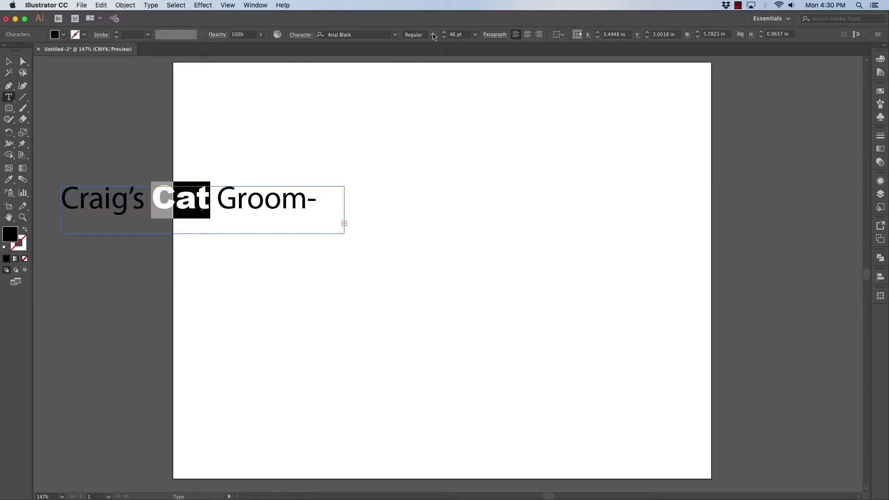
# - Widen the text frame to about 6.33 in so the whole title fits on one line, and move it back onto the artboard
pyautogui.click(209, 199)
pyautogui.press('Escape')
pyautogui.moveTo(344, 235); pyautogui.dragTo(365, 234)
pyautogui.press('super+shift+a')
pyautogui.moveTo(315, 205); pyautogui.dragTo(531, 202)
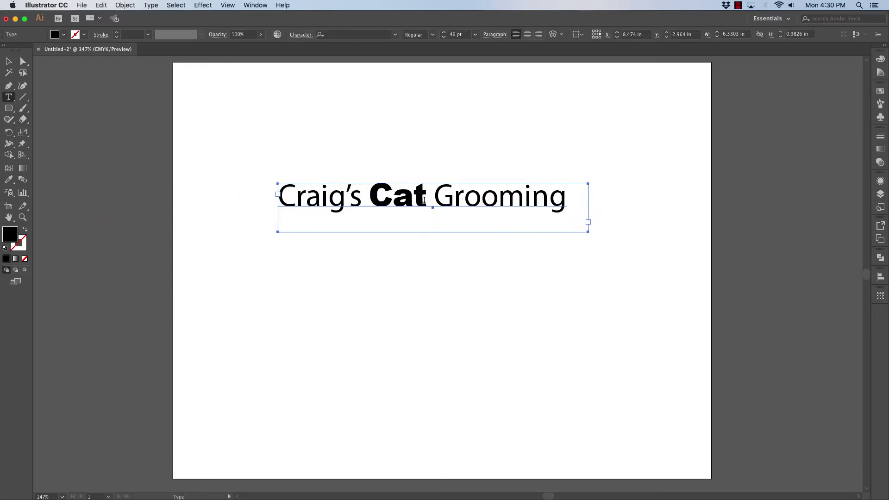
# - Fill the words "Craig's Cat" with the orange swatch C=0 M=50 Y=100 K=0
pyautogui.click(426, 199)
pyautogui.moveTo(426, 197); pyautogui.dragTo(283, 179)
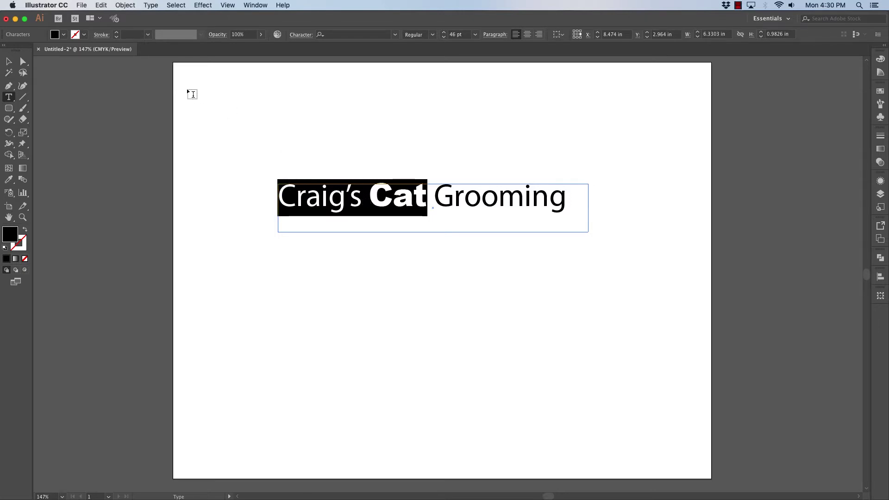
pyautogui.click(64, 35)
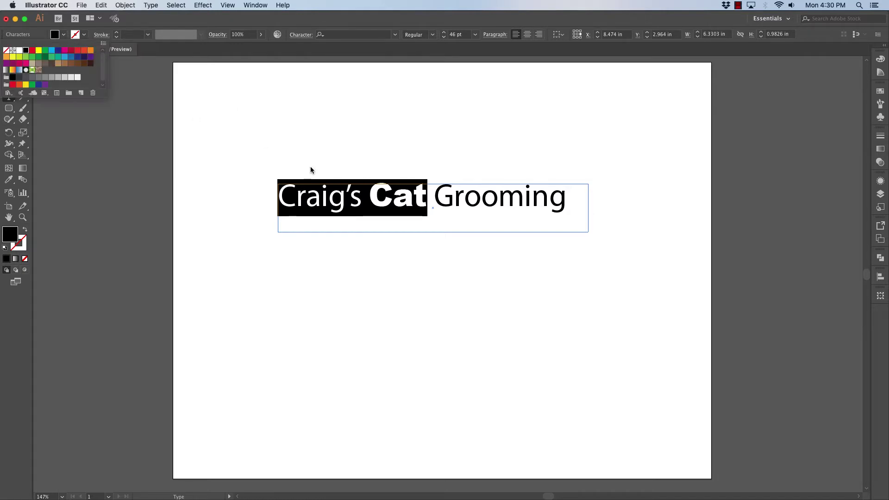
pyautogui.click(91, 54)
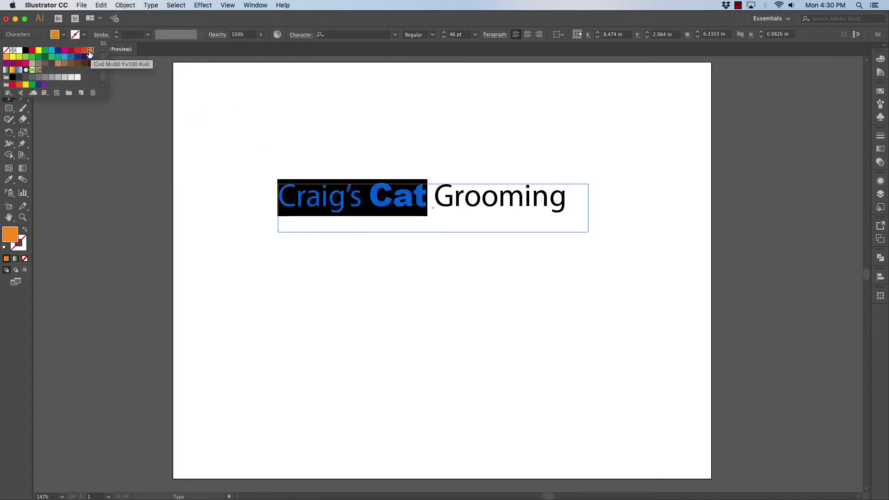
# - Fill the word "Grooming" with the blue swatch C=70 M=15 Y=0 K=0
pyautogui.moveTo(436, 197); pyautogui.dragTo(566, 198)
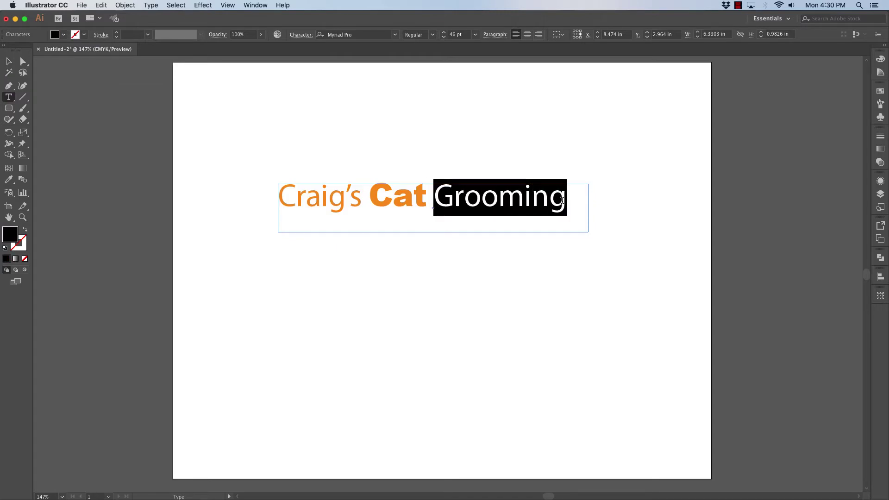
pyautogui.click(63, 35)
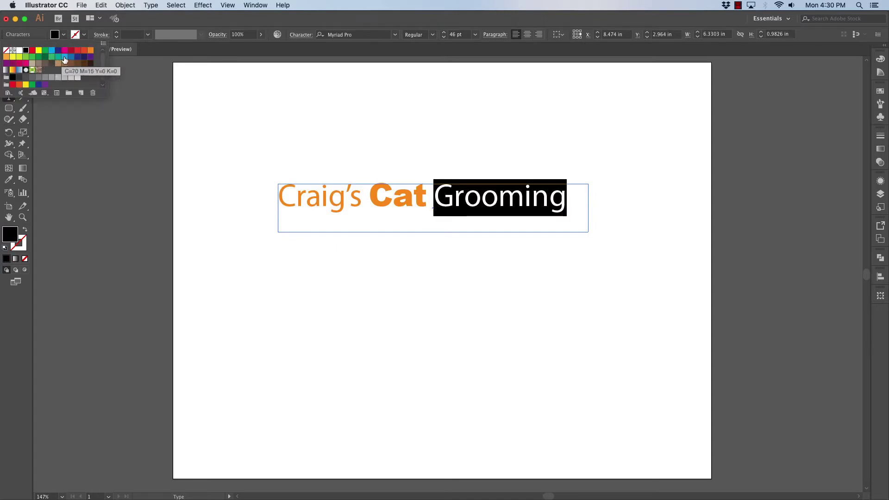
pyautogui.click(65, 59)
pyautogui.click(481, 200)
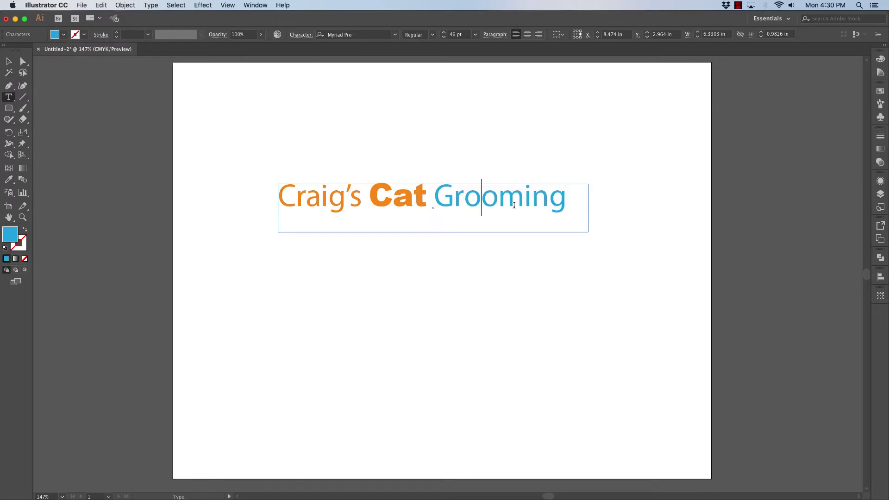
# - Try rotating the title's area text frame to a steep diagonal, and undo the rotation
pyautogui.click(8, 61)
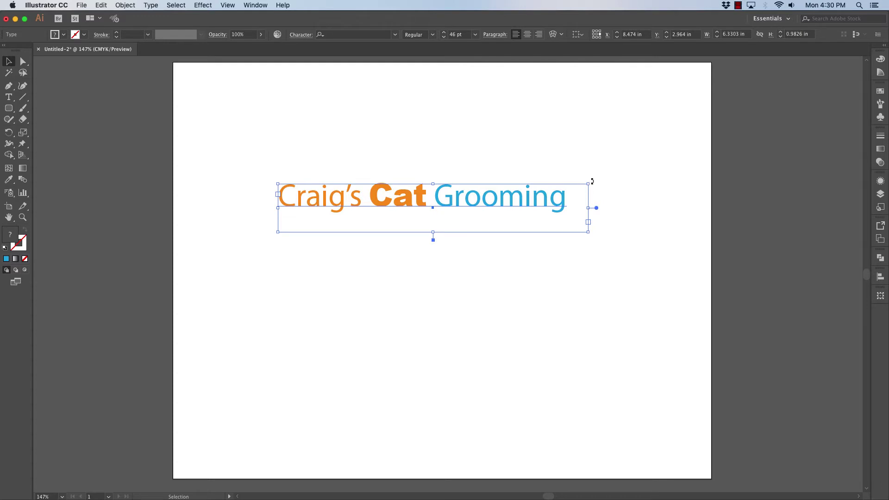
pyautogui.moveTo(592, 181); pyautogui.dragTo(400, 180)
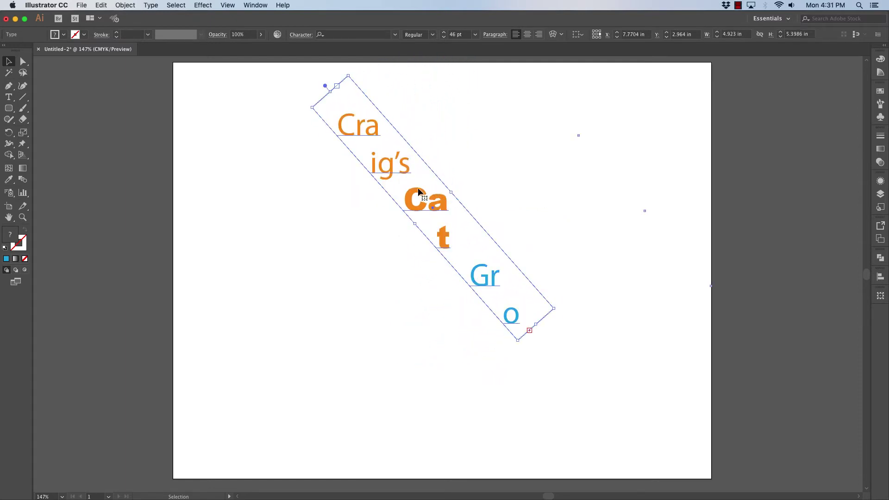
pyautogui.press('super+z')
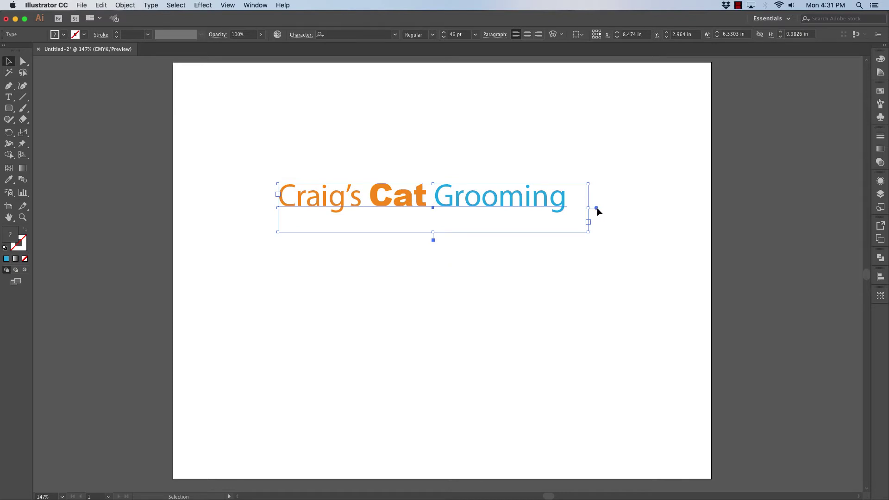
# - Convert the title from area type to point type
pyautogui.doubleClick(596, 208)
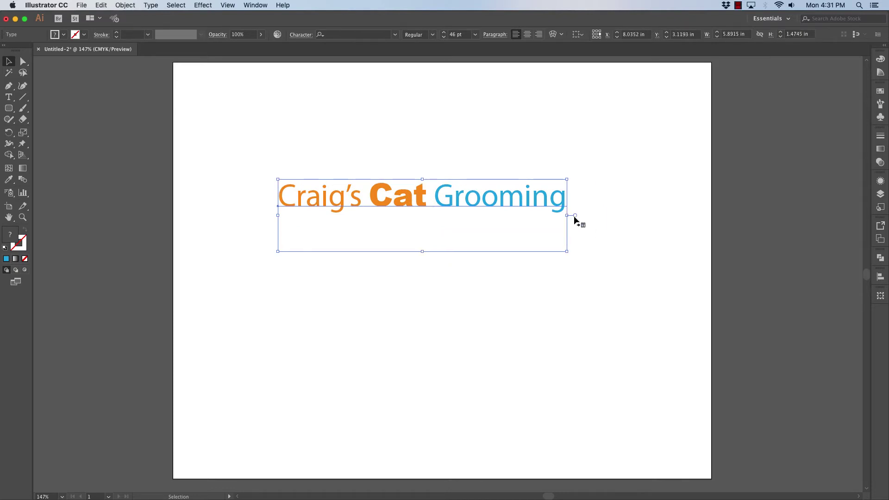
# - Try rotating the point-type title to read vertically upward, select part of "Grooming", and undo the rotation
pyautogui.moveTo(568, 254); pyautogui.dragTo(553, 244)
pyautogui.moveTo(550, 205); pyautogui.dragTo(508, 236)
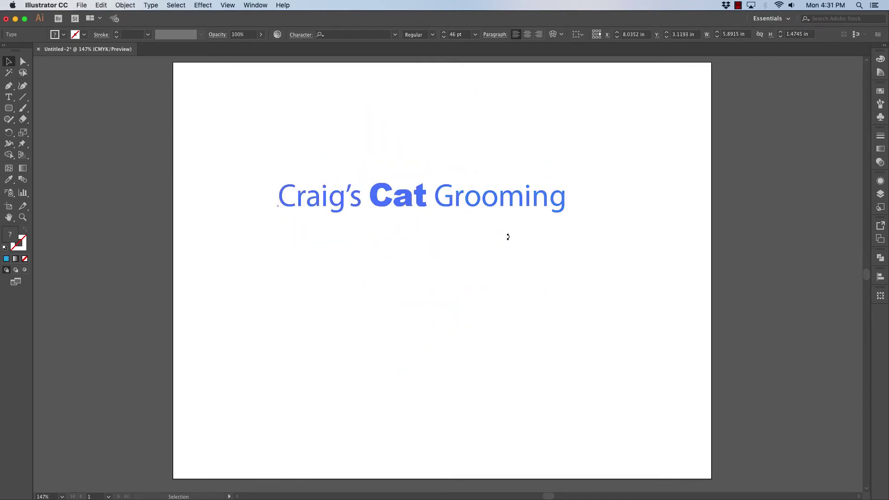
pyautogui.moveTo(507, 200); pyautogui.dragTo(415, 230)
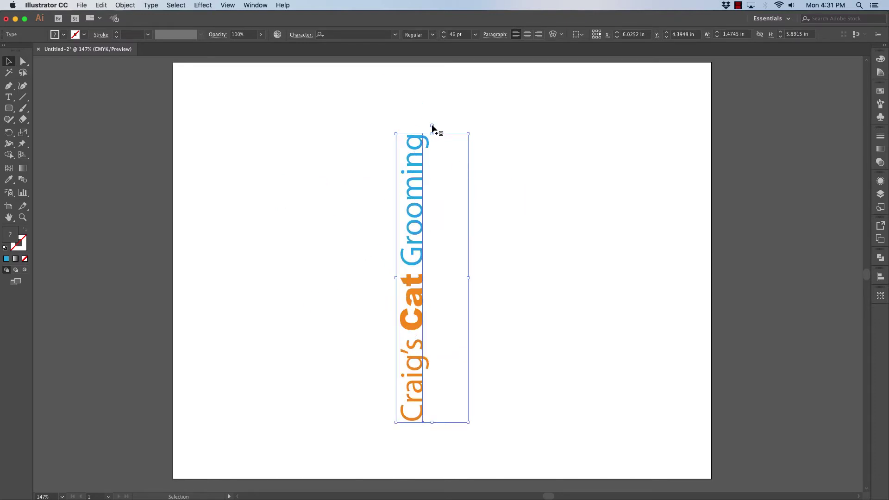
pyautogui.doubleClick(413, 181)
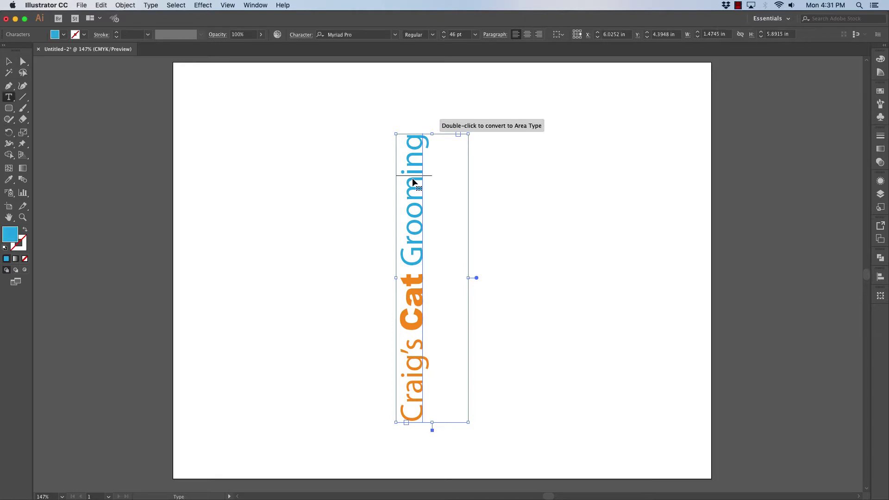
pyautogui.moveTo(413, 182); pyautogui.dragTo(418, 261)
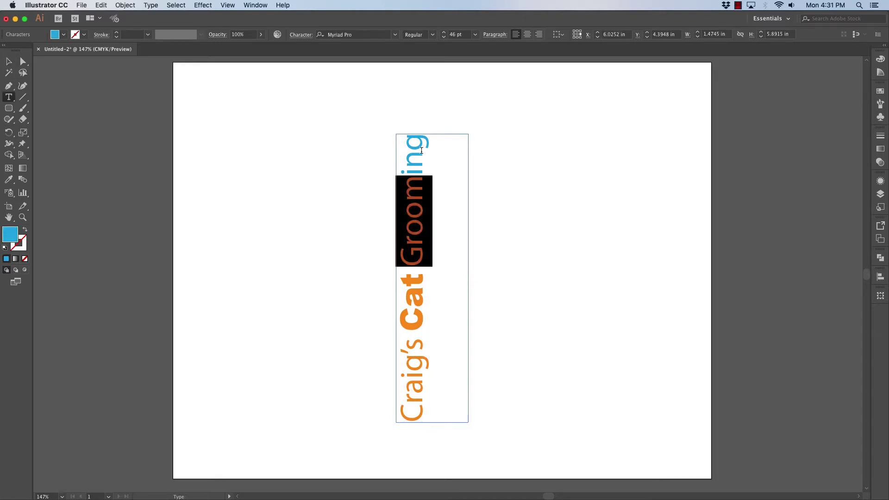
pyautogui.click(8, 61)
pyautogui.press('super+z')
pyautogui.press('super+z')
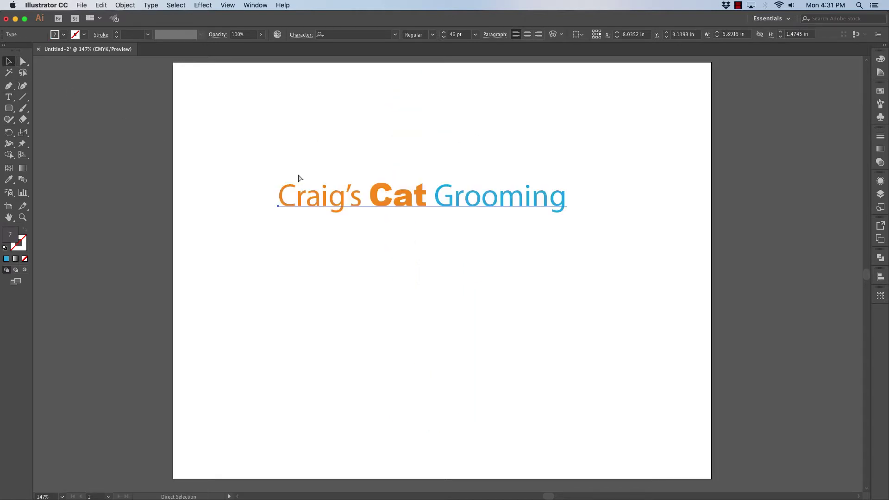
# - Look at the fonts available for the whole title, and deselect it without choosing one
pyautogui.press('v')
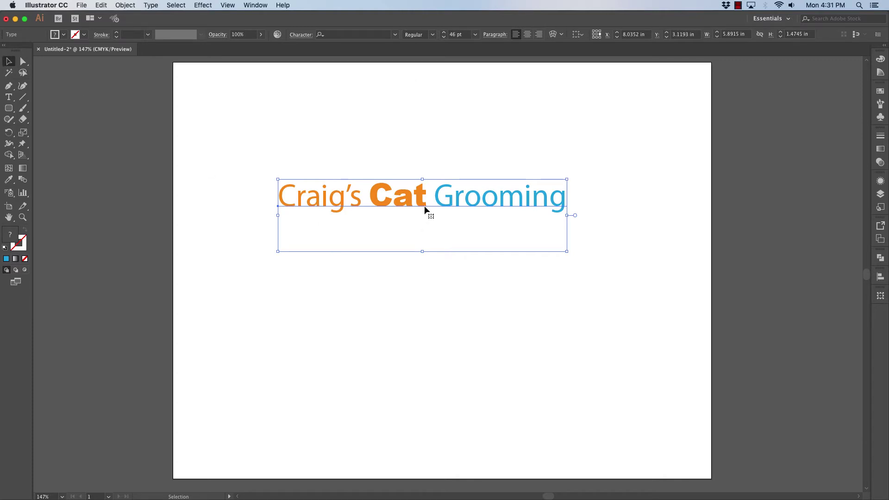
pyautogui.click(394, 37)
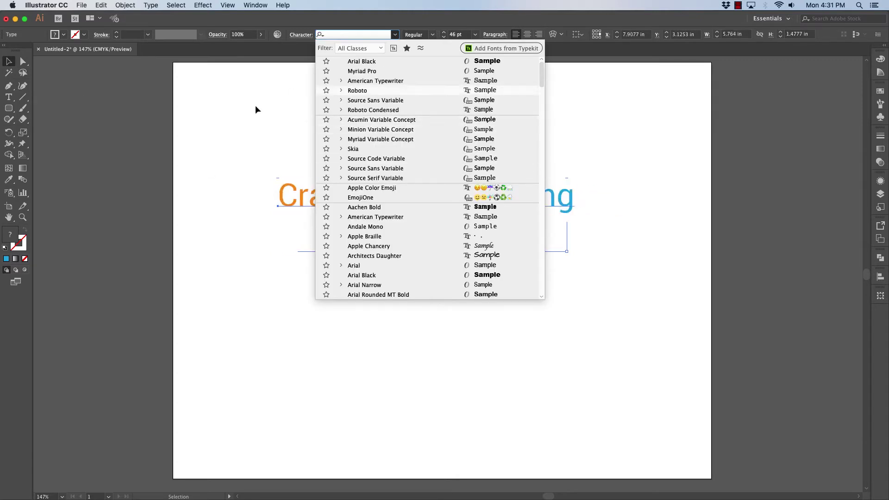
pyautogui.click(236, 107)
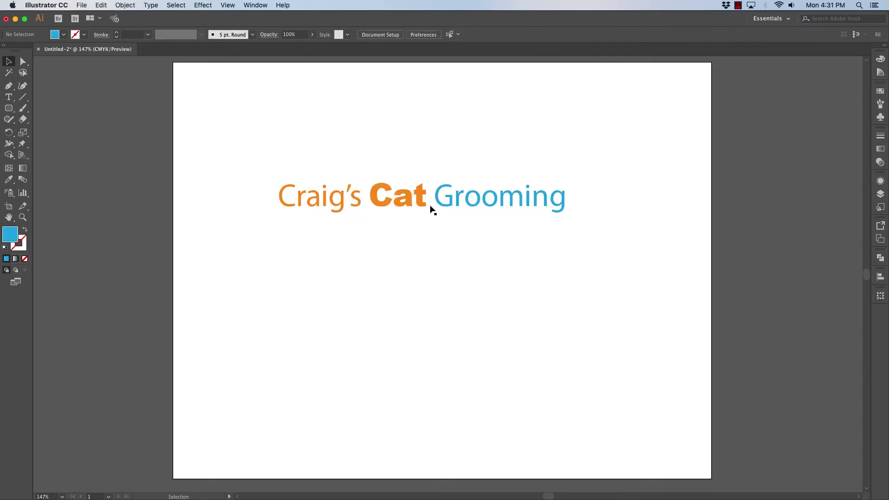
# - Switch to Chrome and open the list of hot fonts on fontsquirrel.com
pyautogui.moveTo(231, 496)
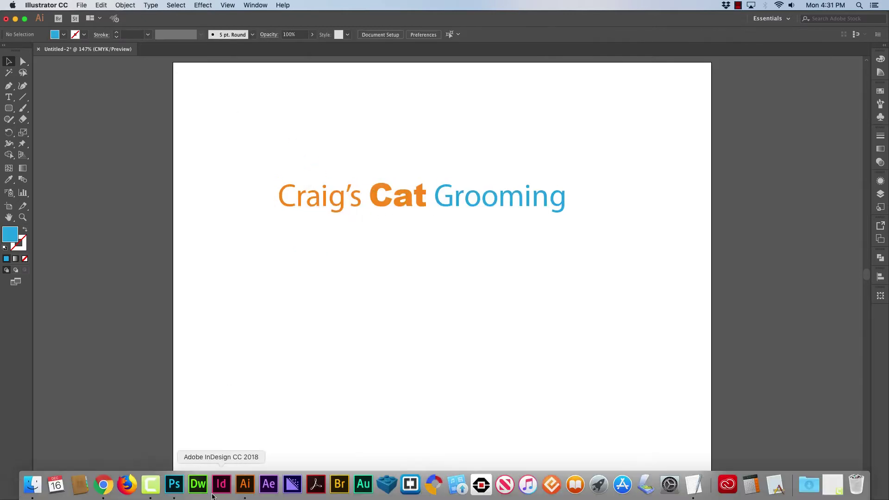
pyautogui.click(103, 485)
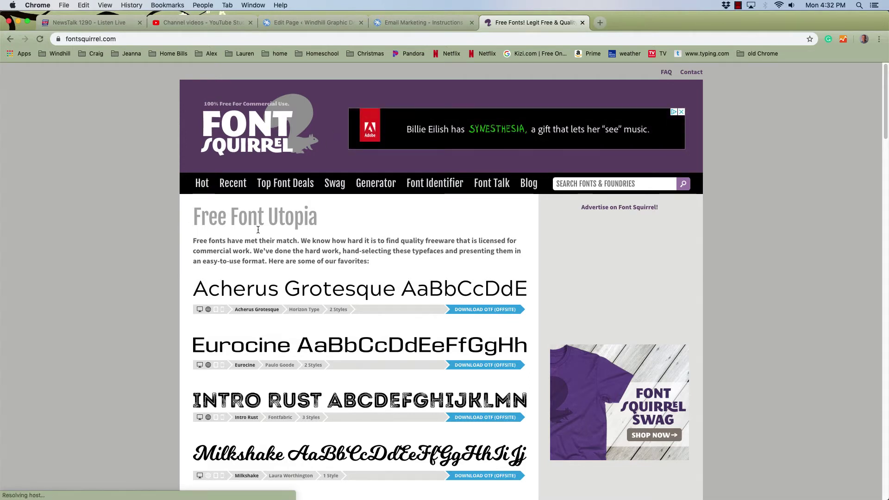
pyautogui.click(202, 184)
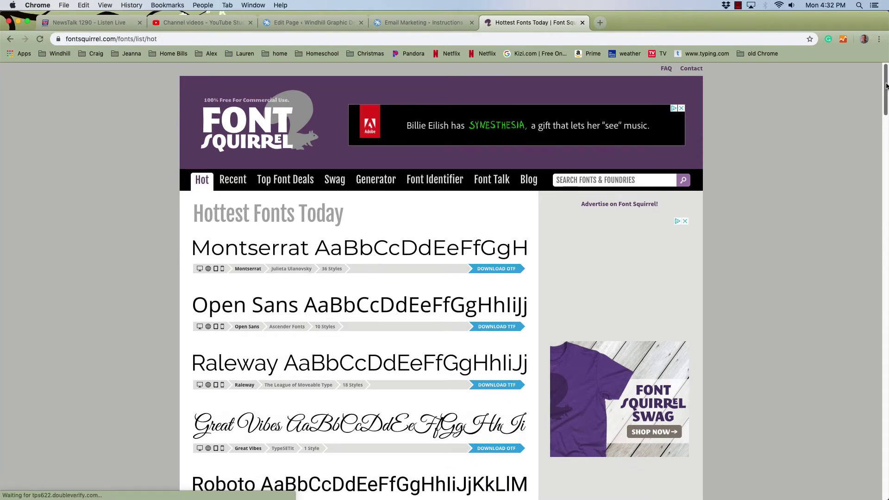
# - Browse the Hottest Fonts Today list and open the page of the Poppins font
pyautogui.moveTo(884, 86)
pyautogui.mouseDown()
pyautogui.moveTo(876, 218)
pyautogui.moveTo(868, 87)
pyautogui.mouseUp()
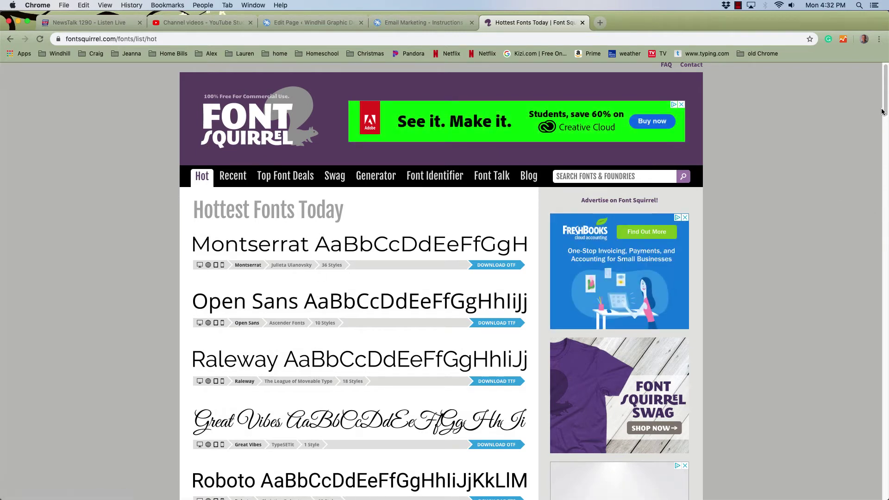
pyautogui.moveTo(885, 98); pyautogui.dragTo(863, 91)
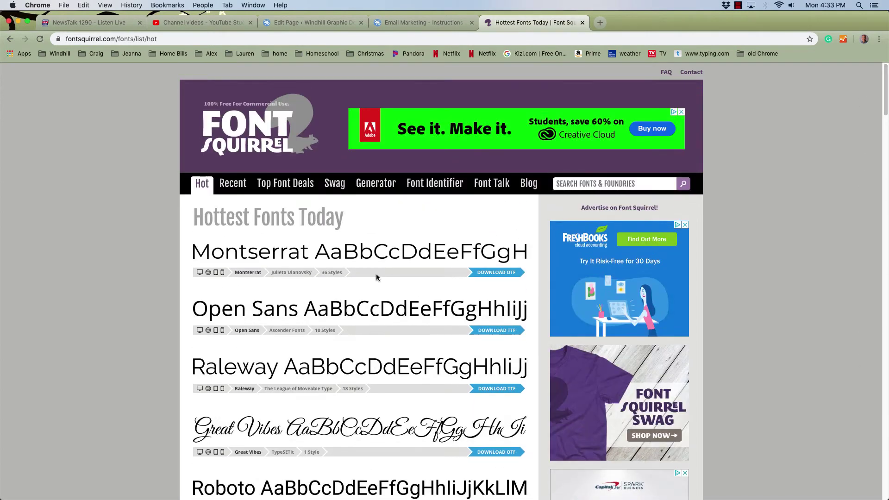
pyautogui.scroll(-5, 346, 365)
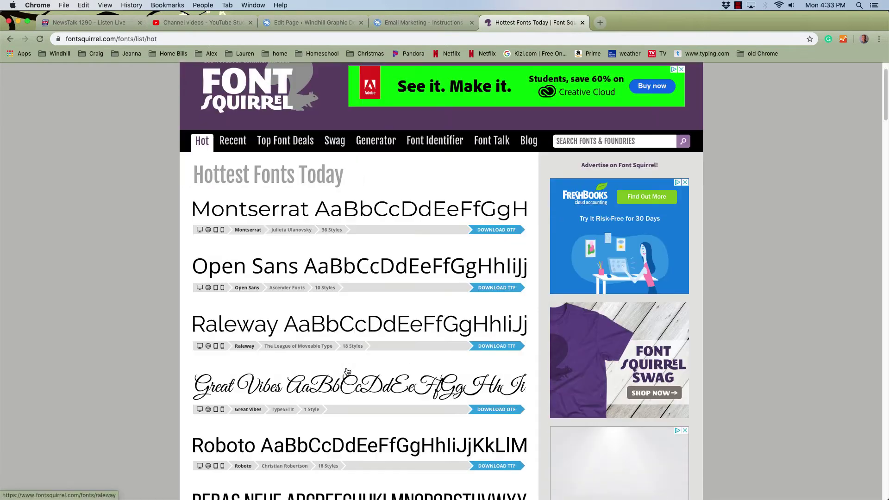
pyautogui.scroll(-6, 346, 366)
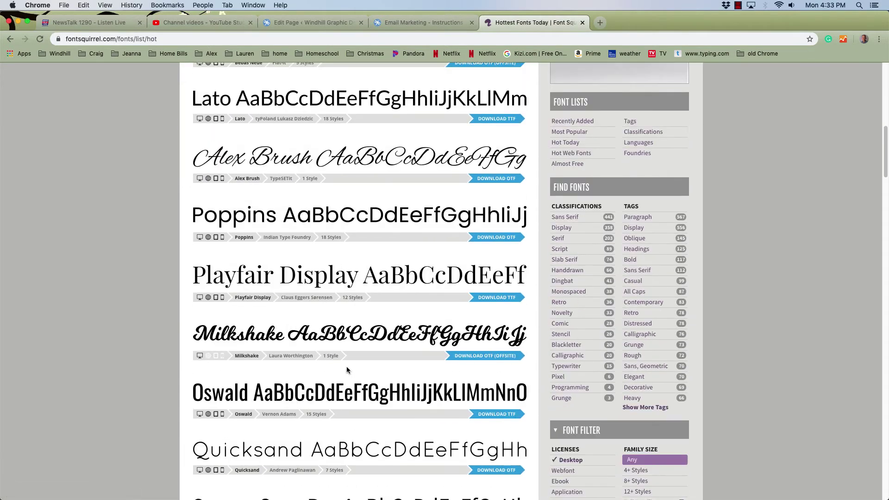
pyautogui.click(372, 217)
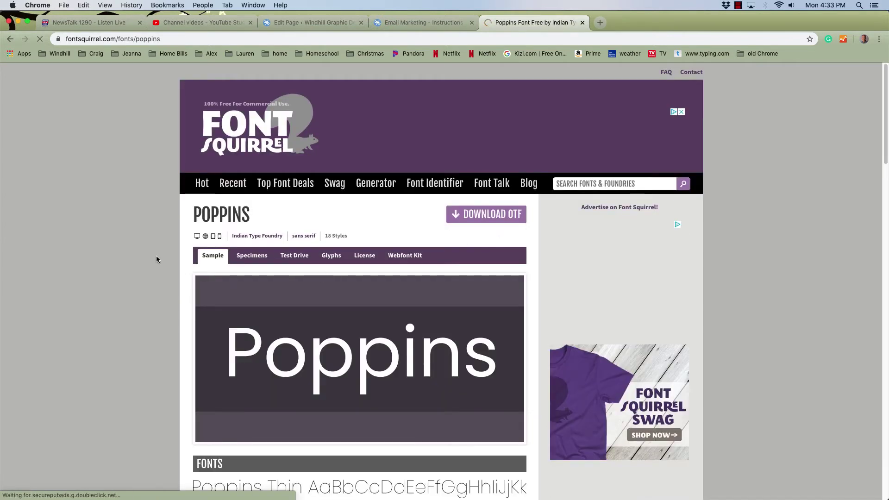
# - Examine the styles of the Poppins family, from Thin to Black Italic
pyautogui.scroll(-3, 156, 257)
pyautogui.scroll(-8, 157, 259)
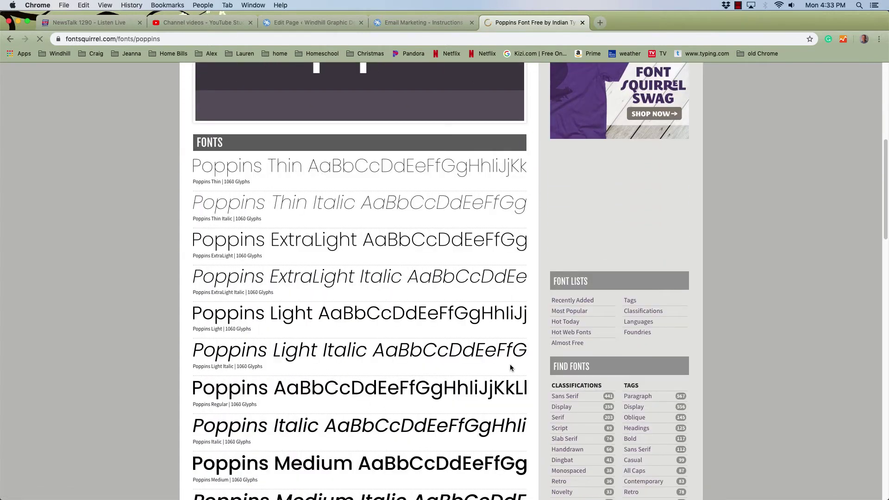
pyautogui.scroll(-4, 511, 368)
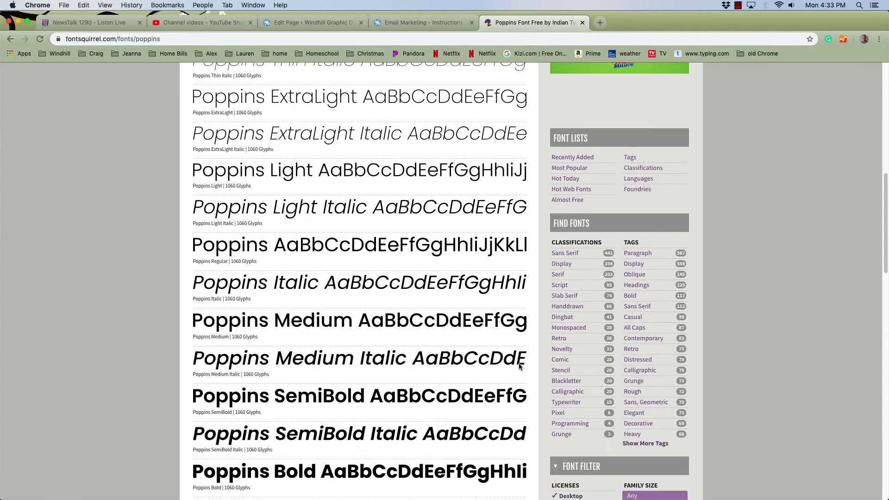
pyautogui.scroll(-1, 519, 366)
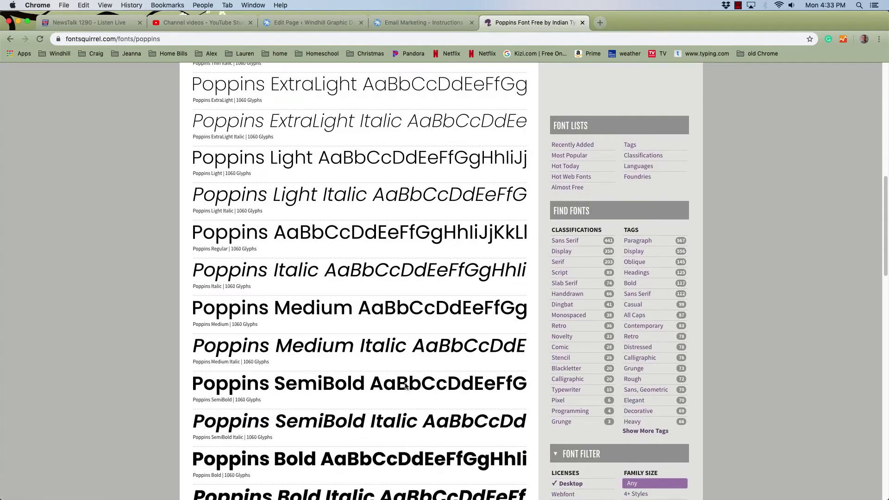
pyautogui.scroll(-6, 405, 386)
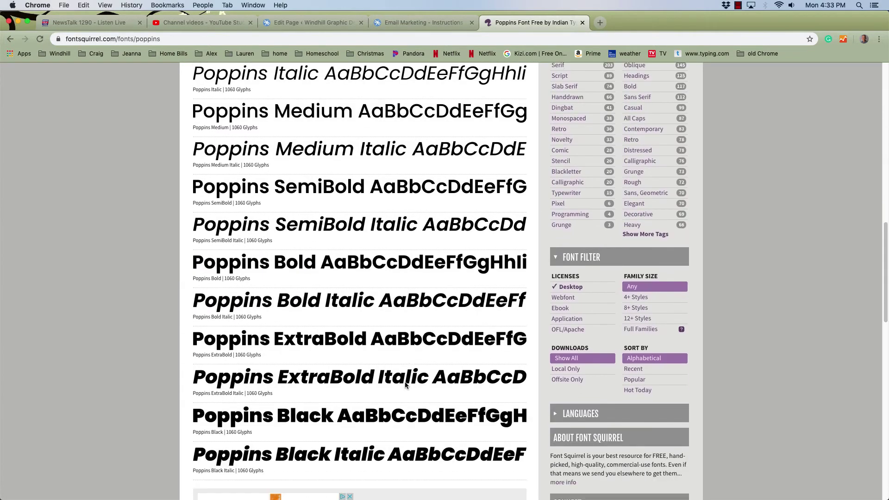
pyautogui.scroll(-3, 405, 384)
pyautogui.scroll(12, 405, 382)
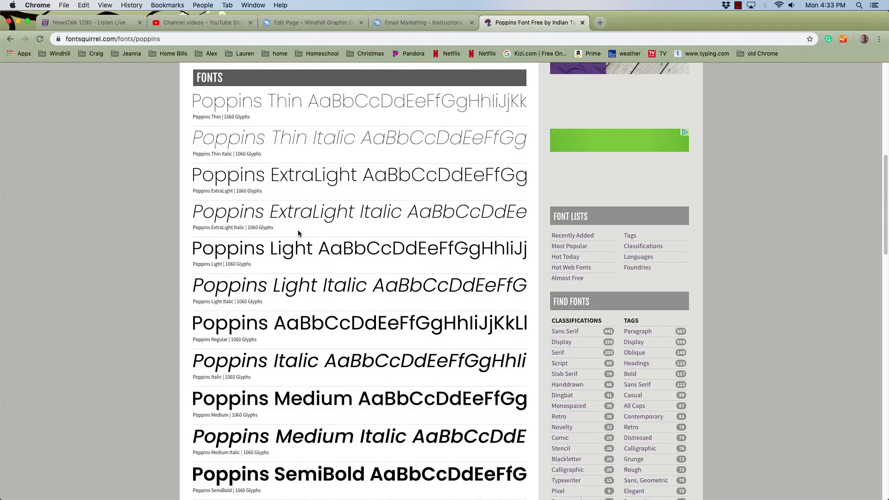
pyautogui.scroll(-2, 417, 260)
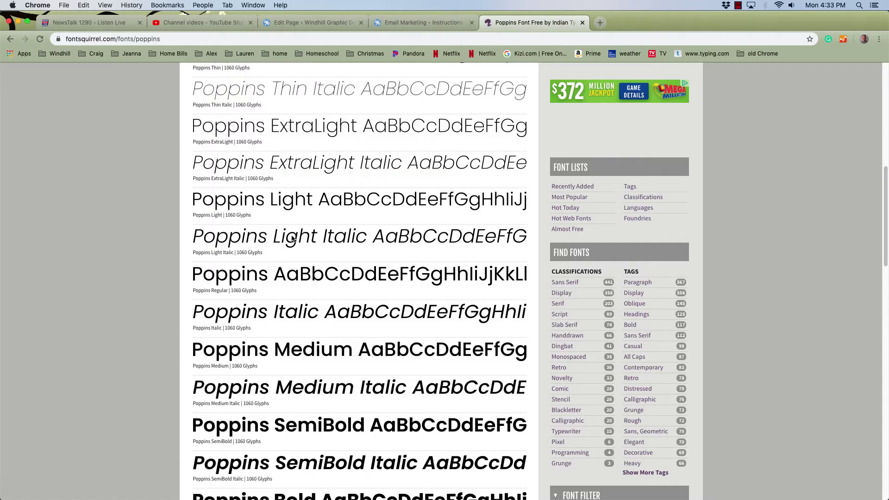
pyautogui.scroll(-3, 307, 370)
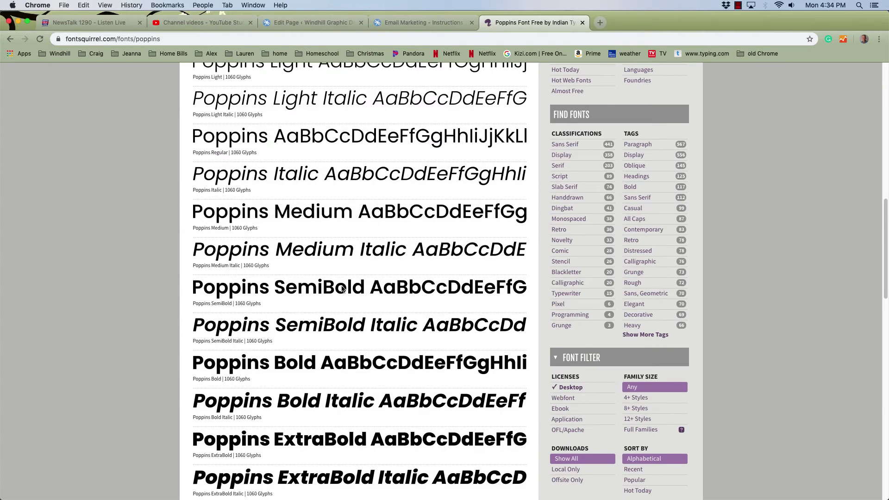
pyautogui.scroll(-3, 384, 378)
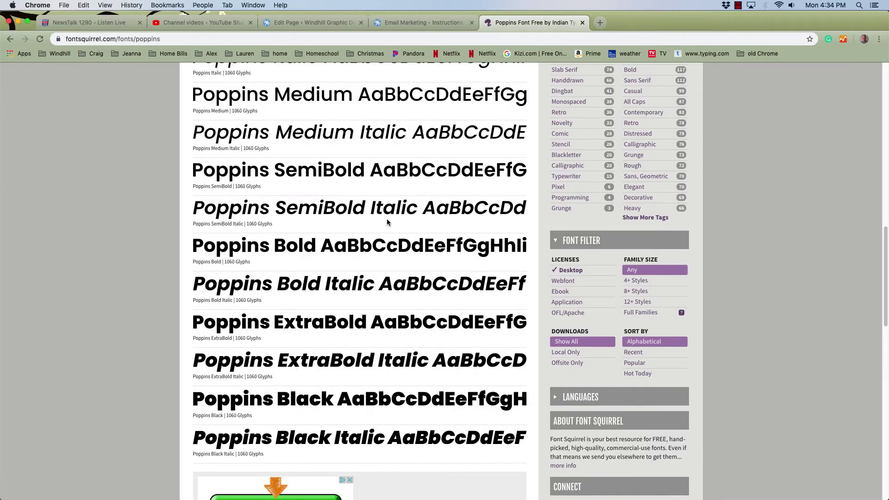
pyautogui.scroll(9, 387, 222)
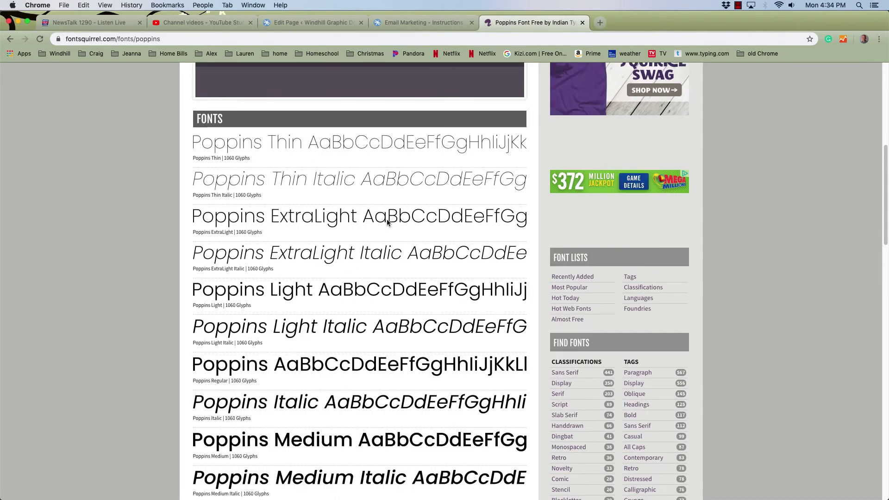
# - Download the Poppins font family in OTF format
pyautogui.scroll(2, 387, 223)
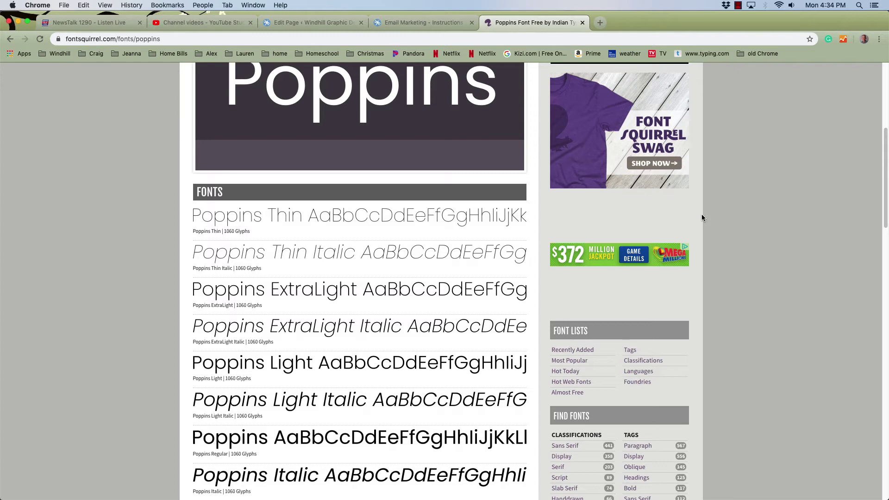
pyautogui.scroll(5, 452, 196)
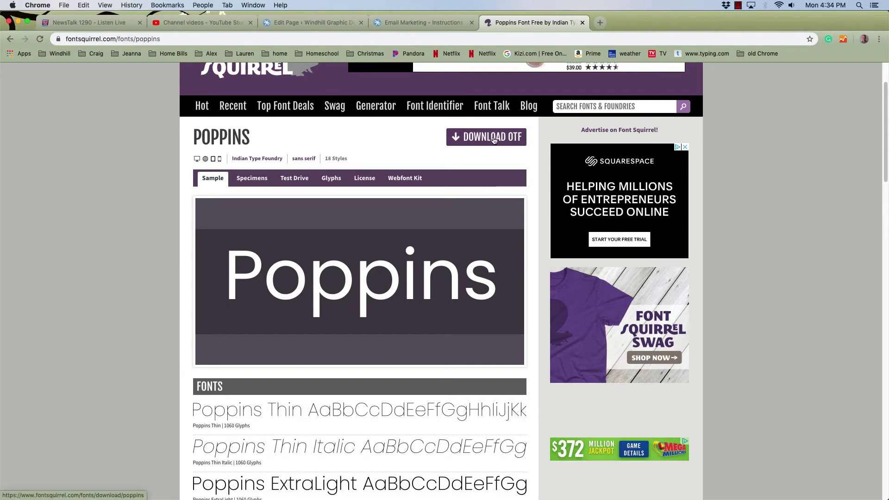
pyautogui.click(519, 138)
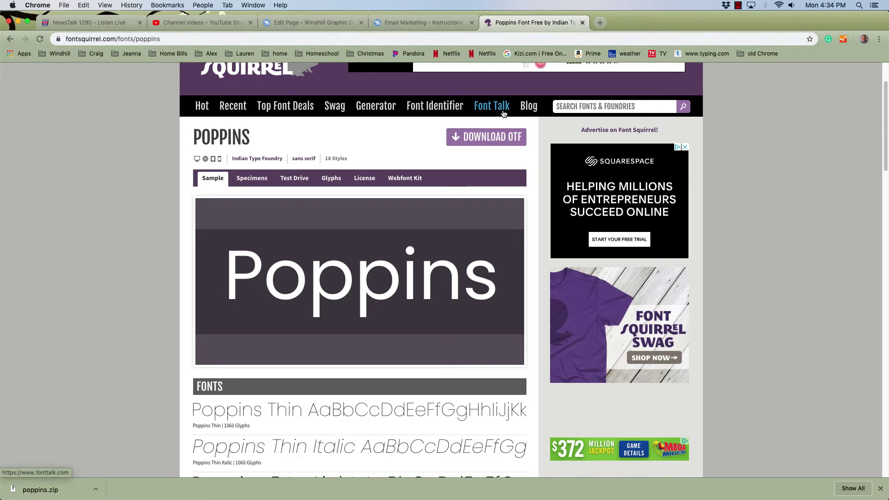
# - Switch to the desktop, extract poppins.zip and place the extracted poppins folder to the left of the archive
pyautogui.press('super+Tab')
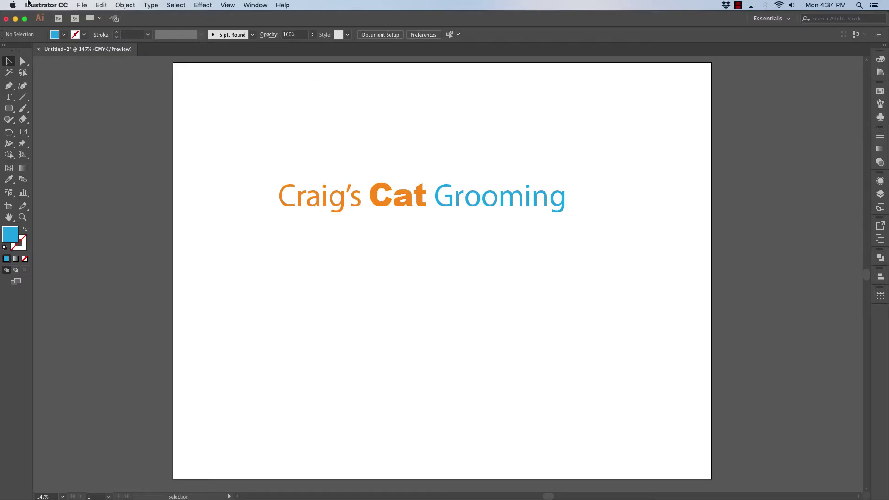
pyautogui.click(46, 5)
pyautogui.click(52, 60)
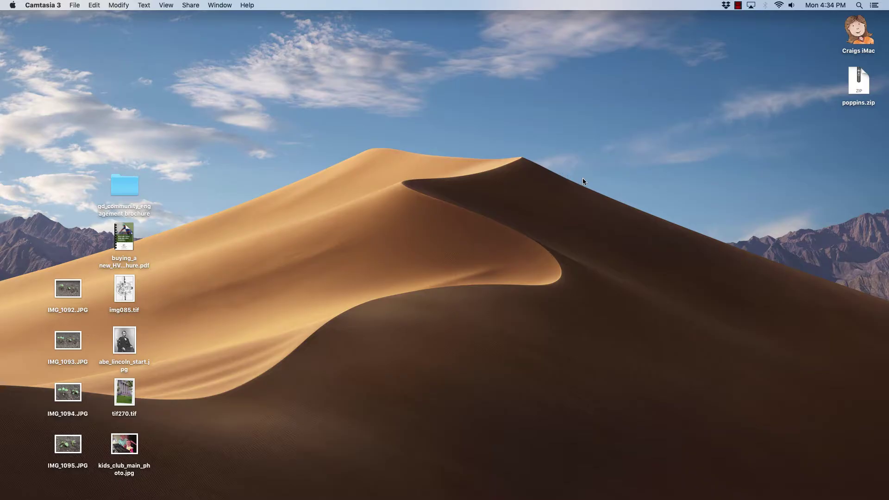
pyautogui.click(835, 137)
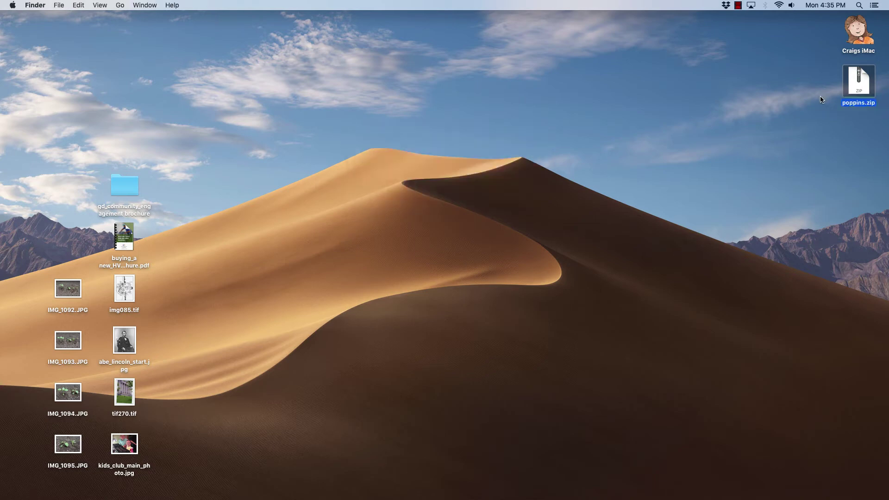
pyautogui.moveTo(852, 87); pyautogui.dragTo(681, 88)
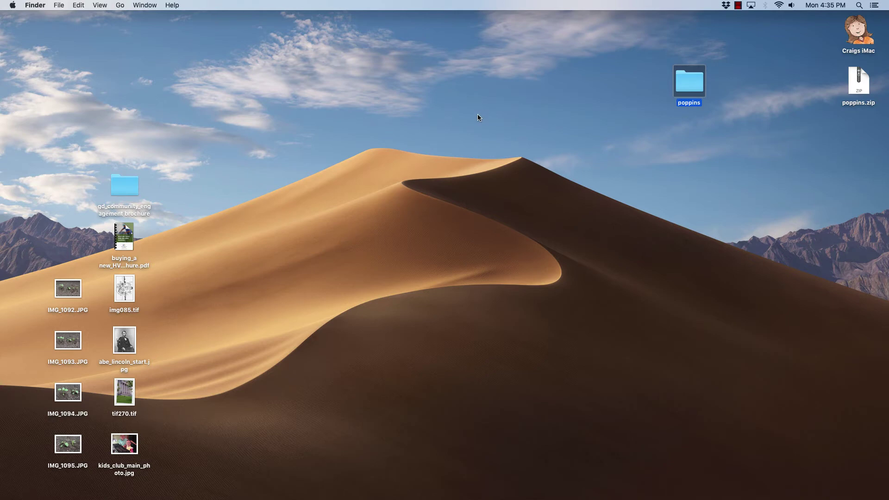
# - Open the poppins folder in Finder and enlarge the window and file column to show the full font file names
pyautogui.press('super+o')
pyautogui.moveTo(407, 88); pyautogui.dragTo(396, 65)
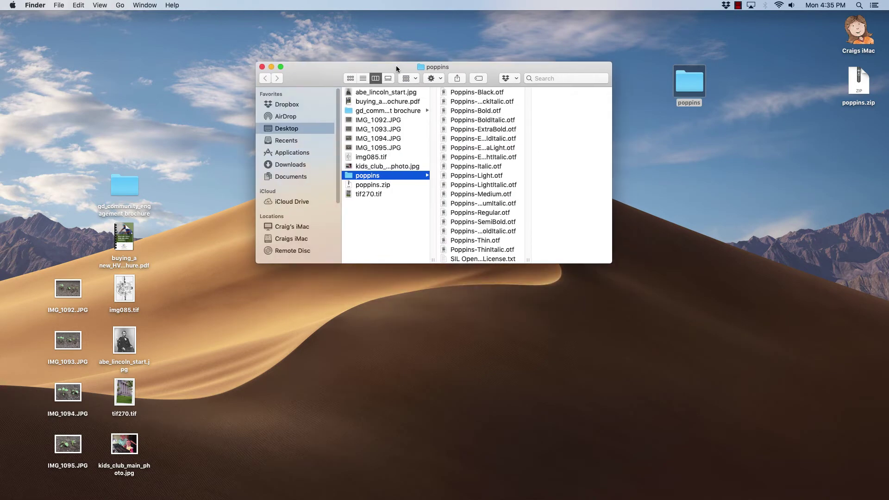
pyautogui.moveTo(611, 263); pyautogui.dragTo(628, 394)
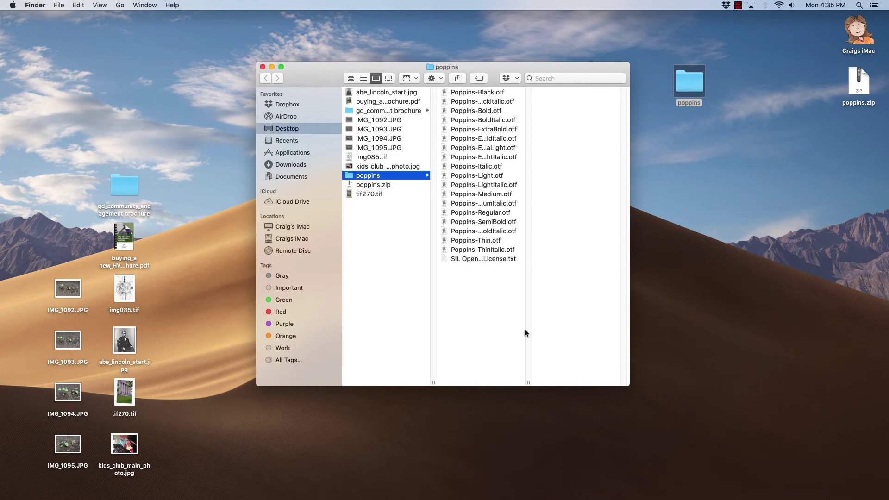
pyautogui.moveTo(530, 386); pyautogui.dragTo(562, 384)
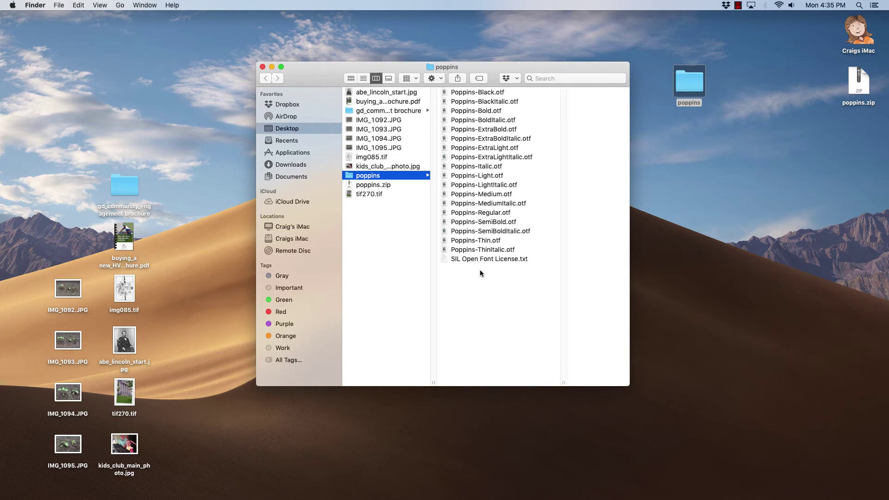
# - Select all Poppins OTF files from Poppins-Black to Poppins-ThinItalic and install them with Font Book
pyautogui.click(466, 250)
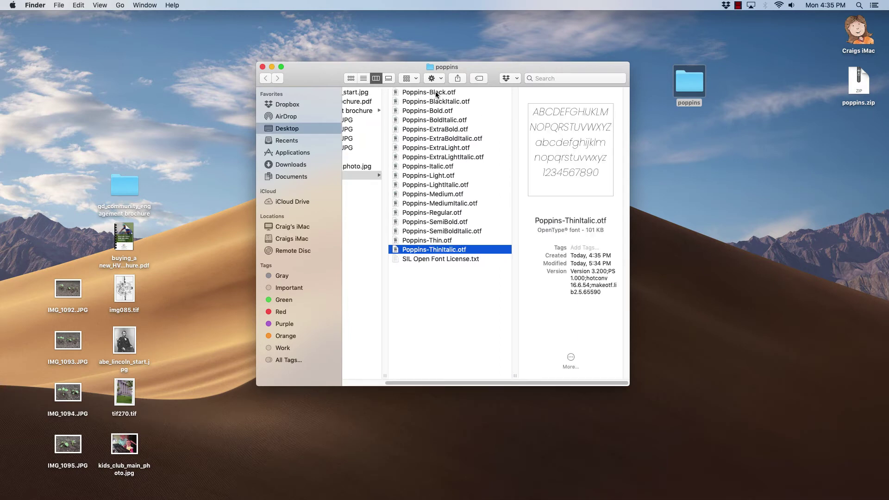
pyautogui.keyDown('shift'); pyautogui.click(436, 93); pyautogui.keyUp('shift')
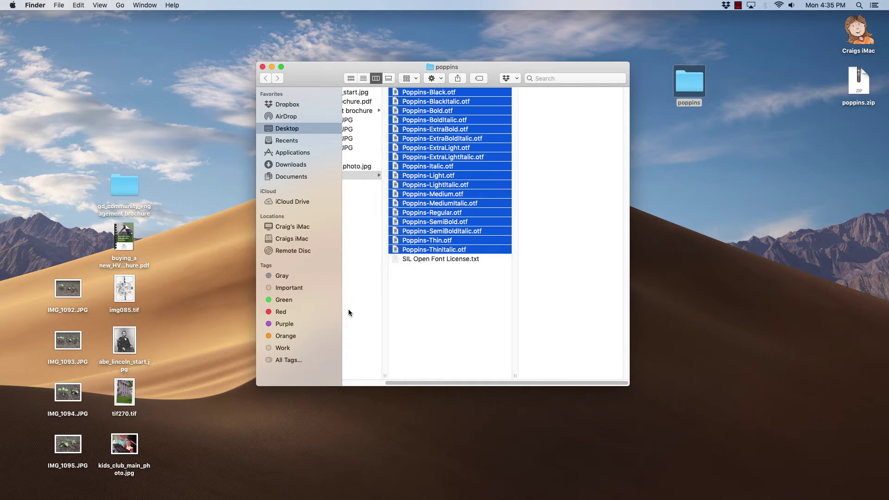
pyautogui.moveTo(92, 498)
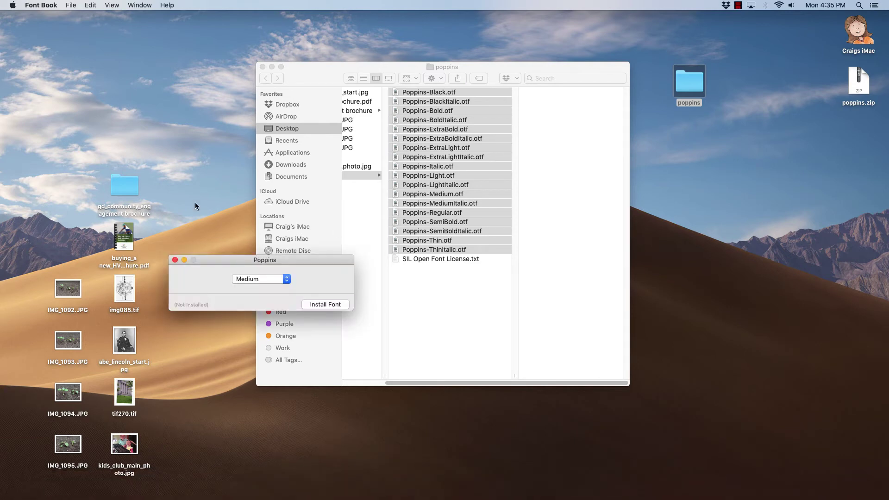
pyautogui.moveTo(234, 257); pyautogui.dragTo(242, 57)
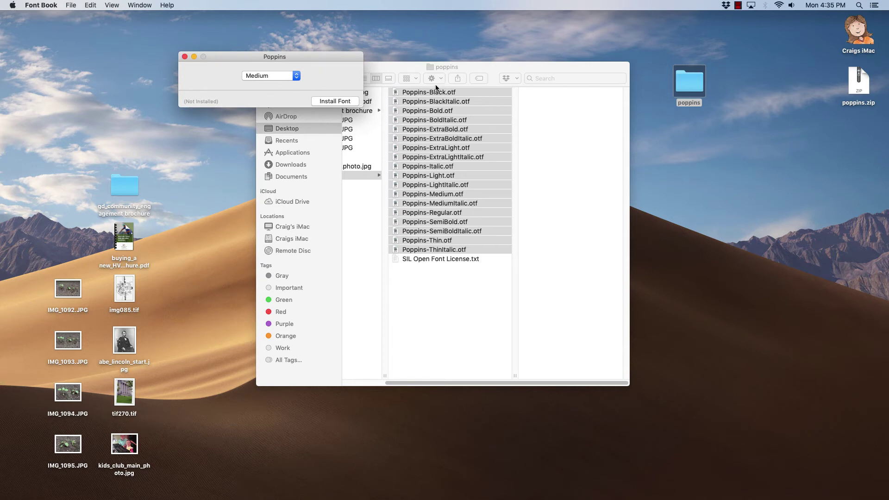
pyautogui.click(331, 103)
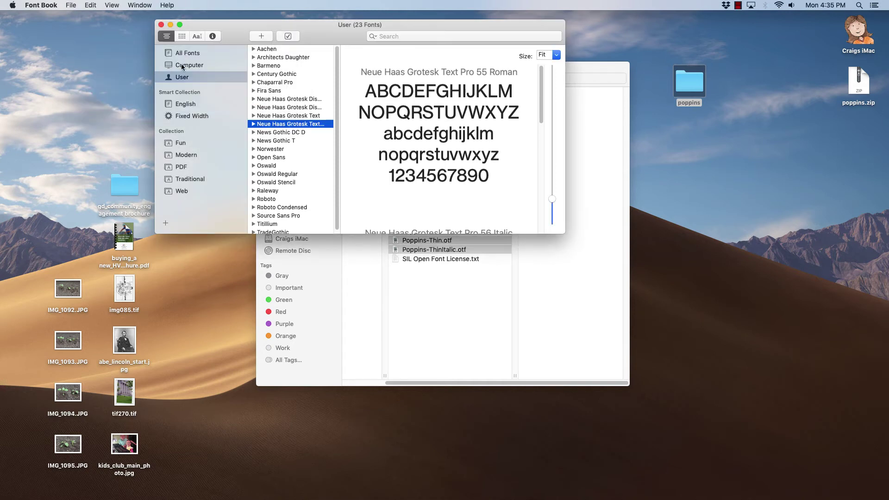
# - Close the Font Book and Finder windows and move the poppins folder below poppins.zip on the desktop
pyautogui.click(160, 24)
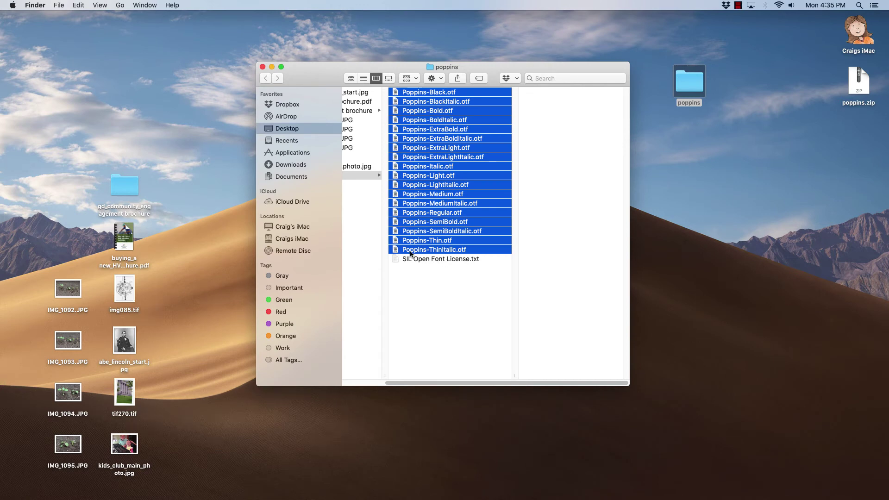
pyautogui.click(262, 66)
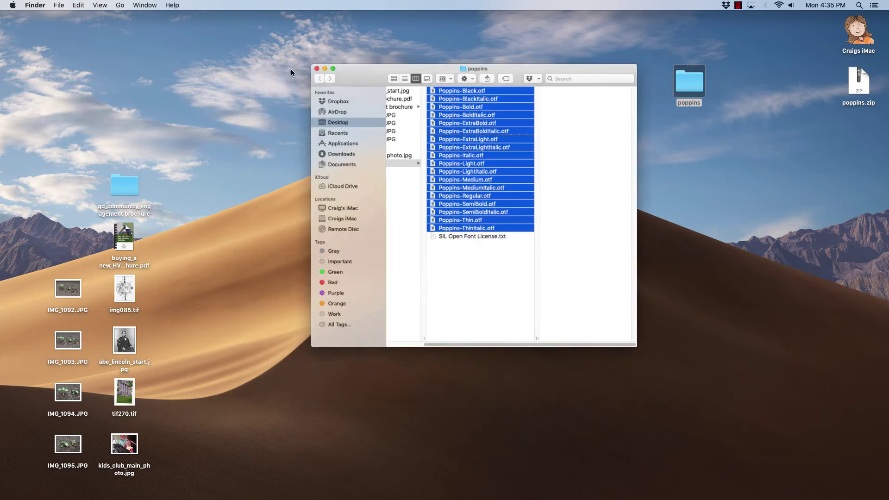
pyautogui.moveTo(687, 83); pyautogui.dragTo(857, 133)
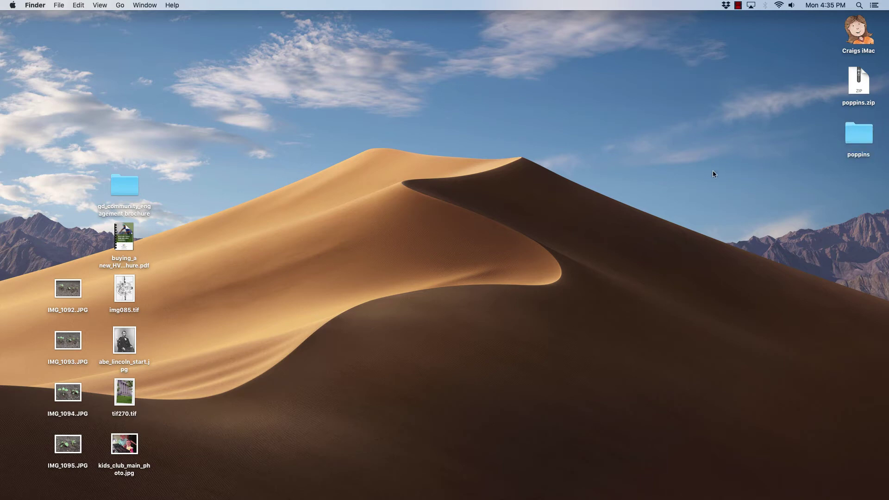
# - Switch to Illustrator and set the whole "Craig's Cat Grooming" title in Poppins Thin
pyautogui.moveTo(220, 499)
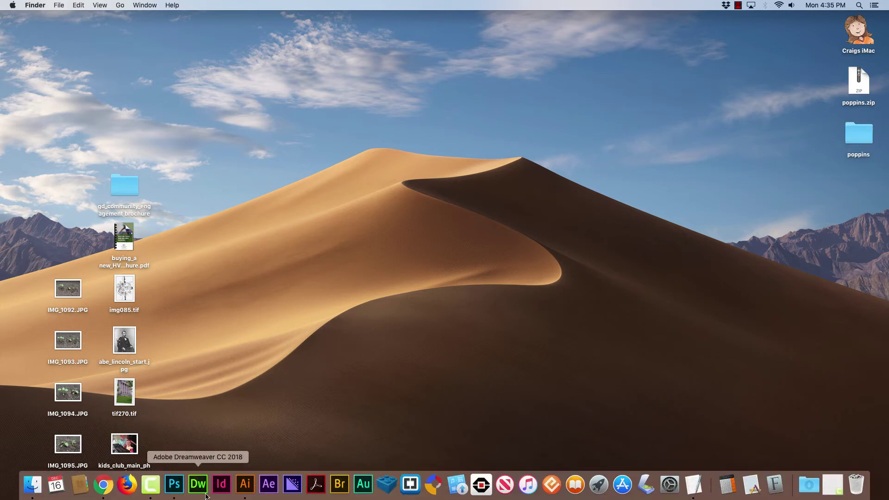
pyautogui.click(246, 486)
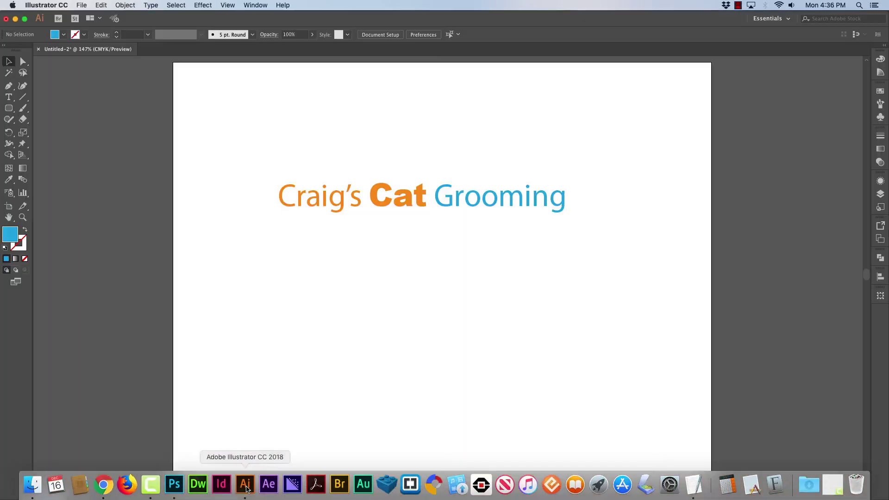
pyautogui.click(410, 202)
pyautogui.tripleClick(409, 199)
pyautogui.click(410, 198)
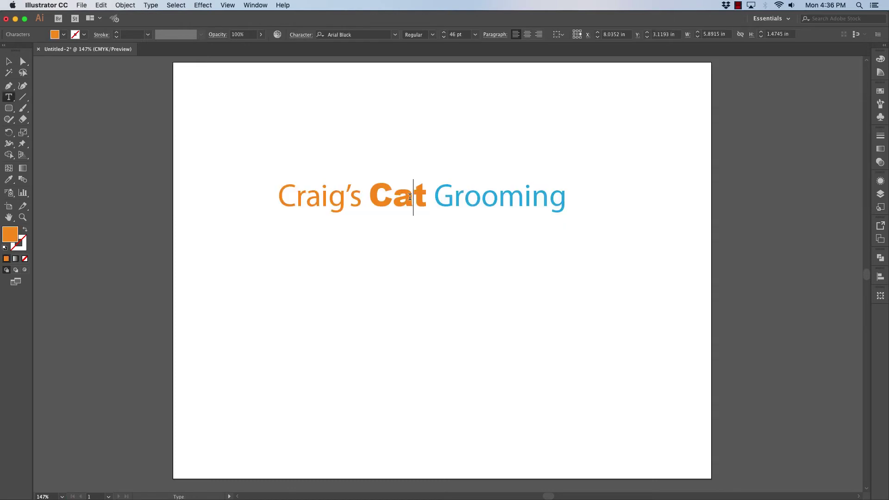
pyautogui.tripleClick(409, 197)
pyautogui.click(358, 33)
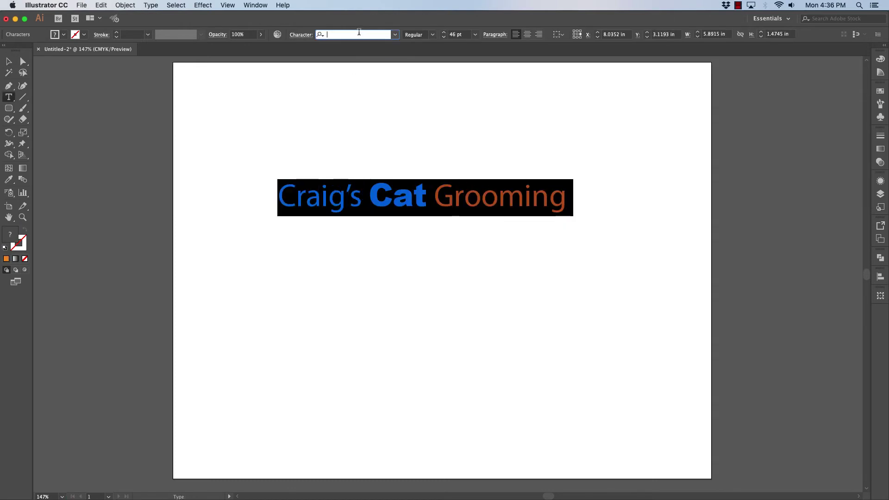
pyautogui.write('poppins')
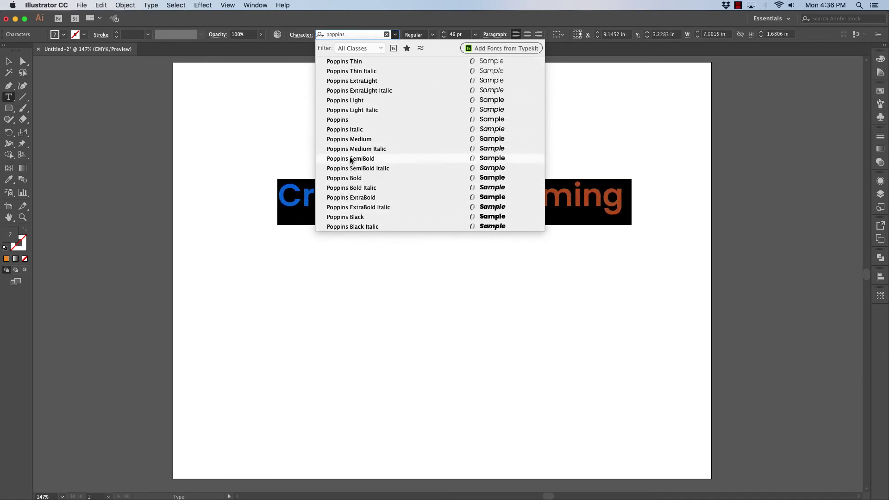
pyautogui.click(349, 62)
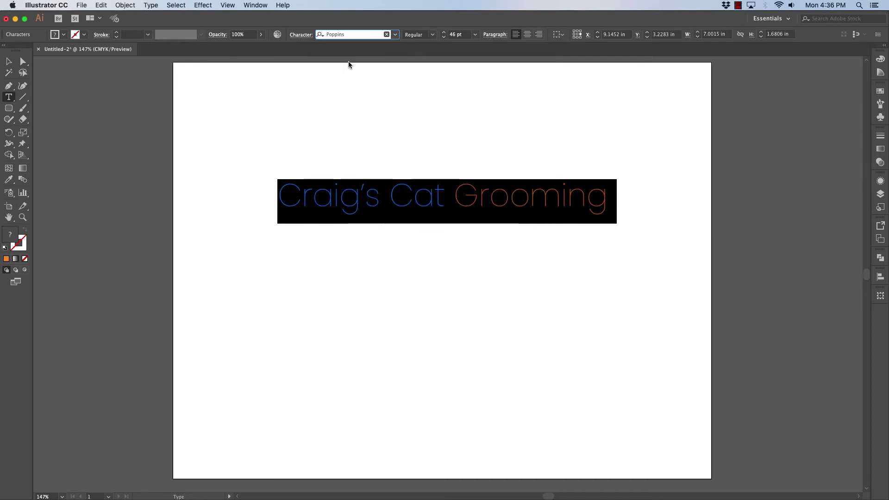
pyautogui.click(445, 203)
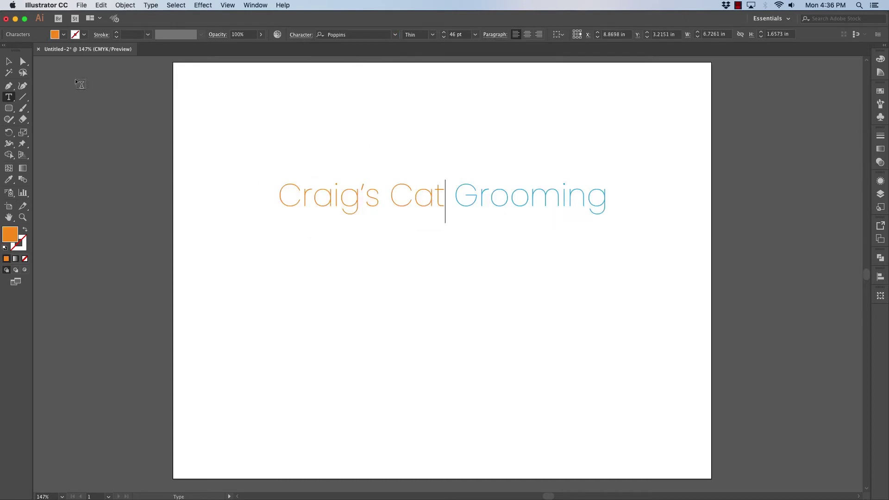
pyautogui.press('Escape')
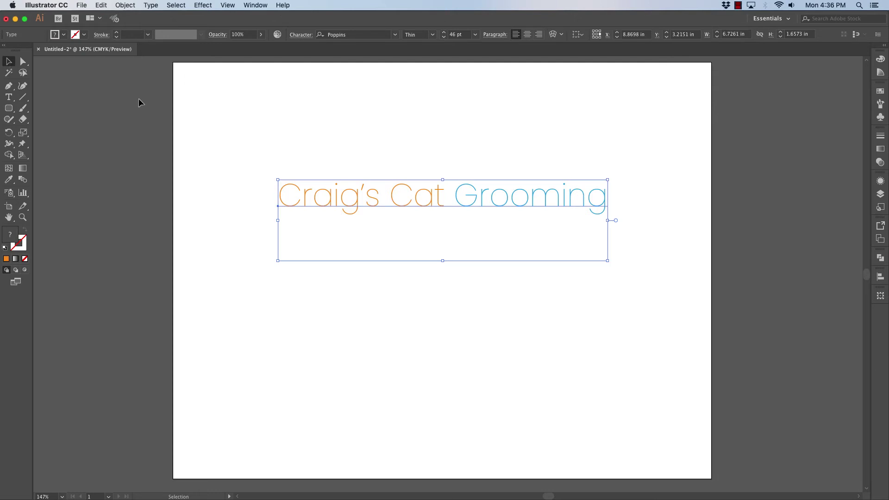
# - Set the word "Grooming" in the title to the Poppins Light style
pyautogui.doubleClick(452, 198)
pyautogui.click(453, 197)
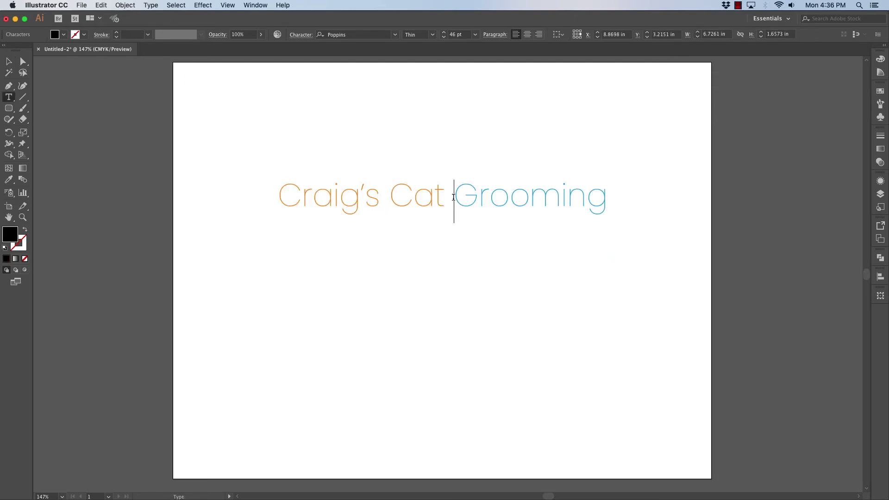
pyautogui.moveTo(453, 197); pyautogui.dragTo(607, 199)
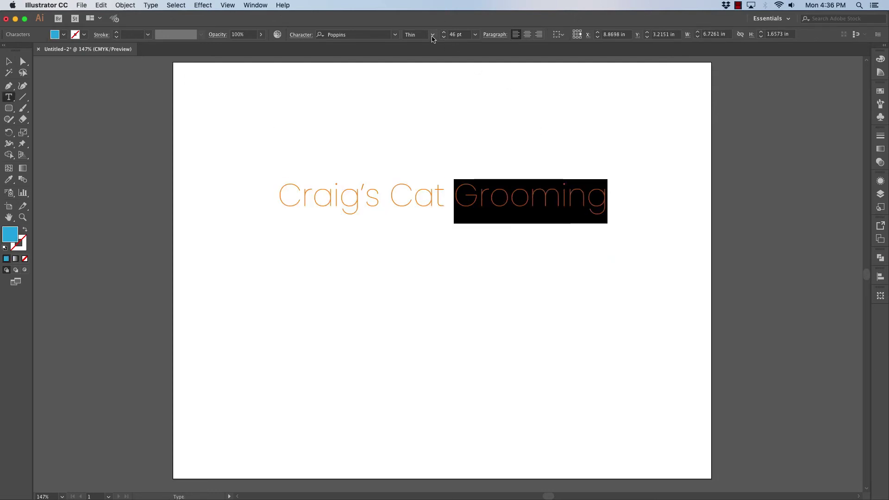
pyautogui.click(432, 36)
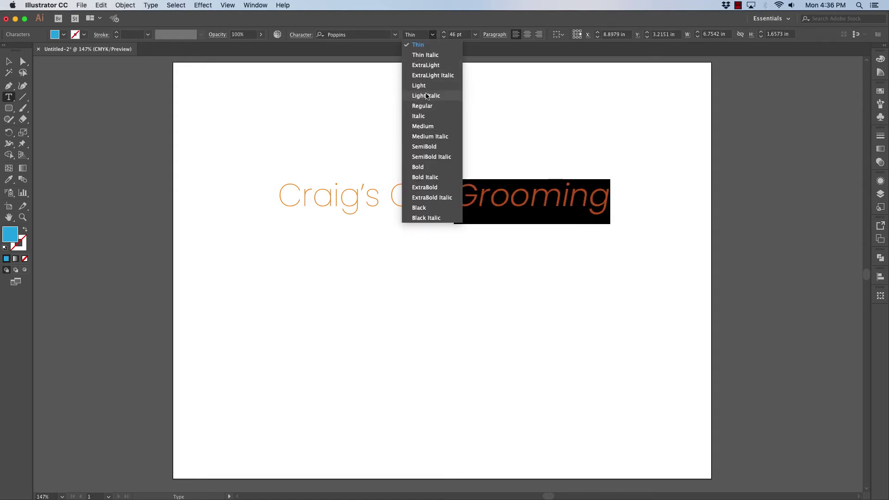
pyautogui.click(422, 86)
pyautogui.click(525, 192)
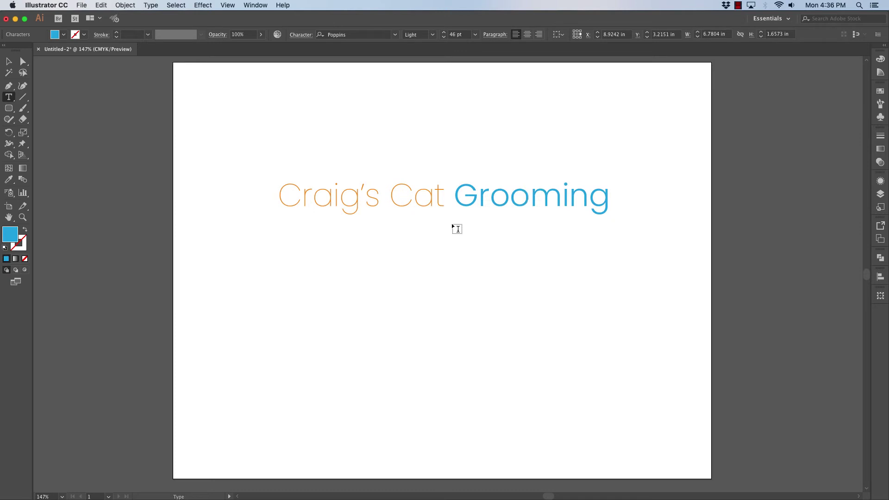
# - Try the Medium style on "Craig's Cat", settle on Poppins SemiBold, and deselect the title
pyautogui.moveTo(445, 196); pyautogui.dragTo(277, 194)
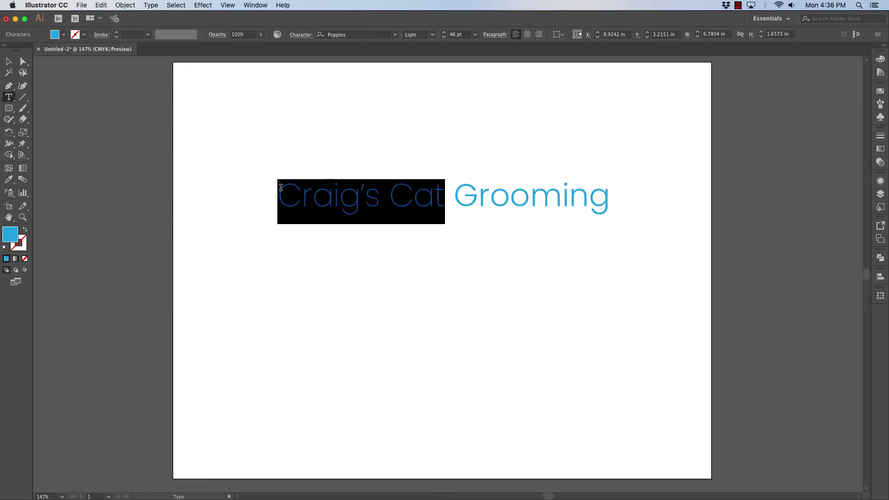
pyautogui.click(432, 34)
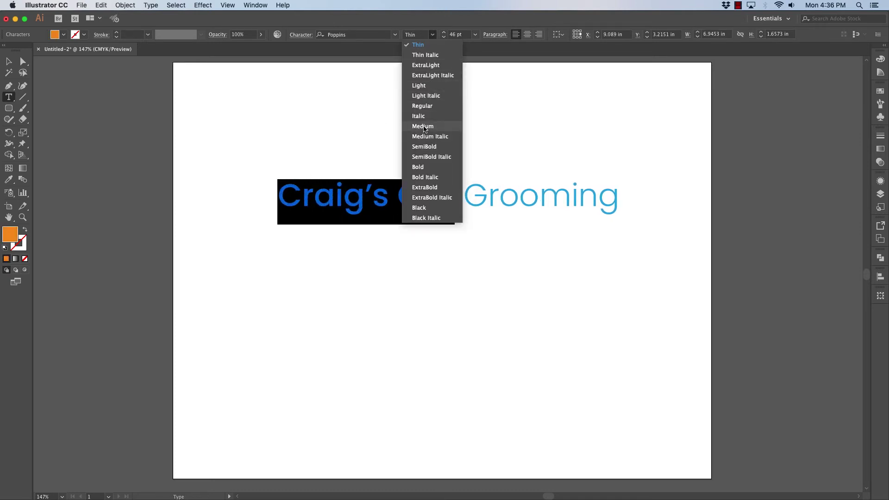
pyautogui.click(424, 126)
pyautogui.click(432, 34)
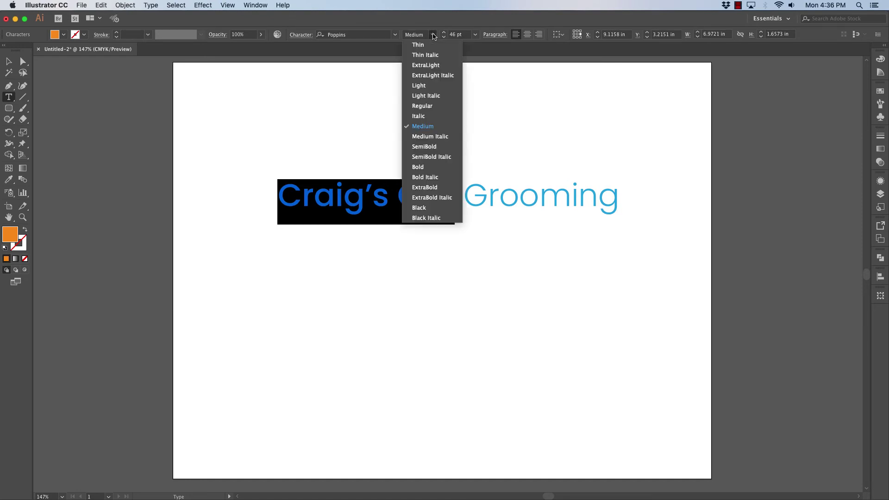
pyautogui.click(423, 147)
pyautogui.click(500, 195)
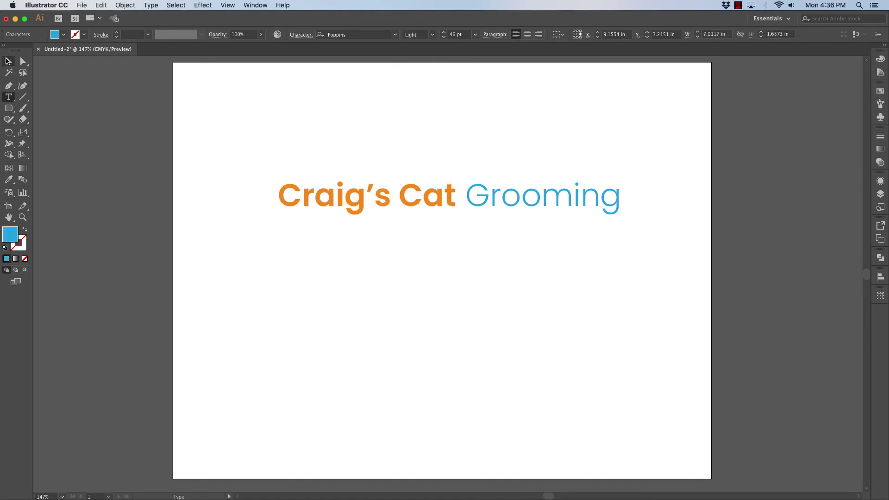
pyautogui.press('Escape')
pyautogui.click(394, 141)
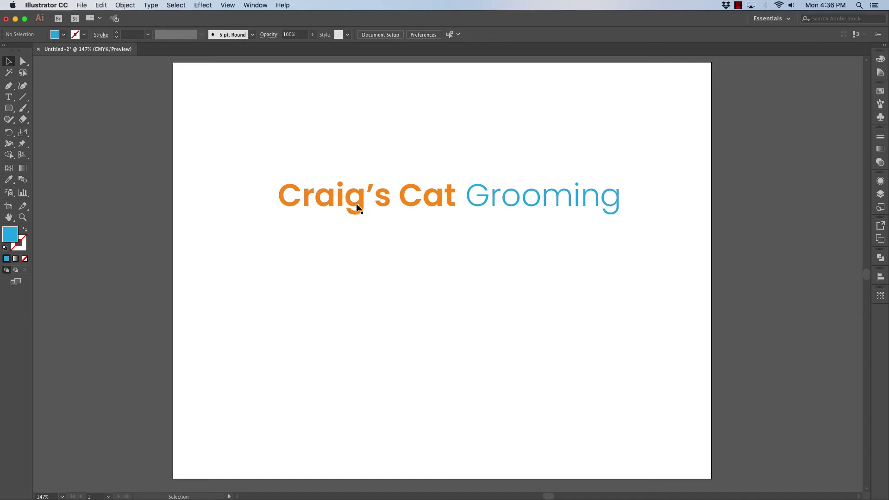
# - Move the title slightly up and to the left, and display the artwork in Outline view
pyautogui.click(405, 203)
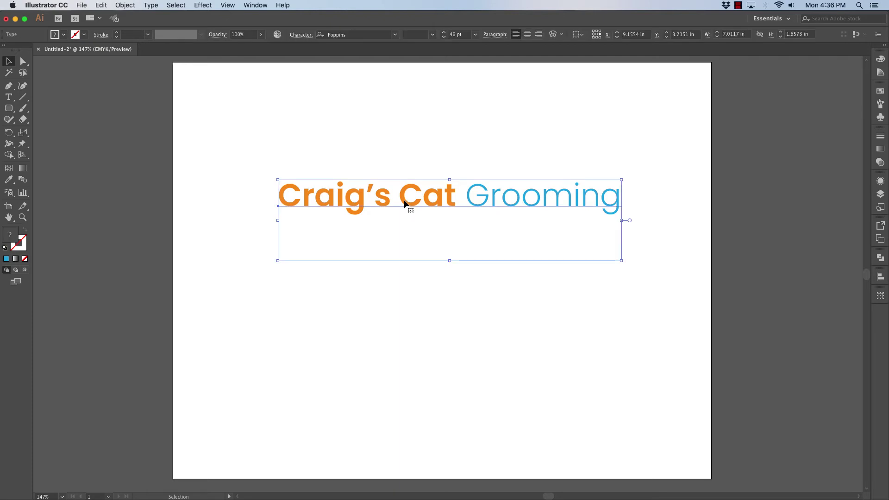
pyautogui.moveTo(405, 204); pyautogui.dragTo(401, 202)
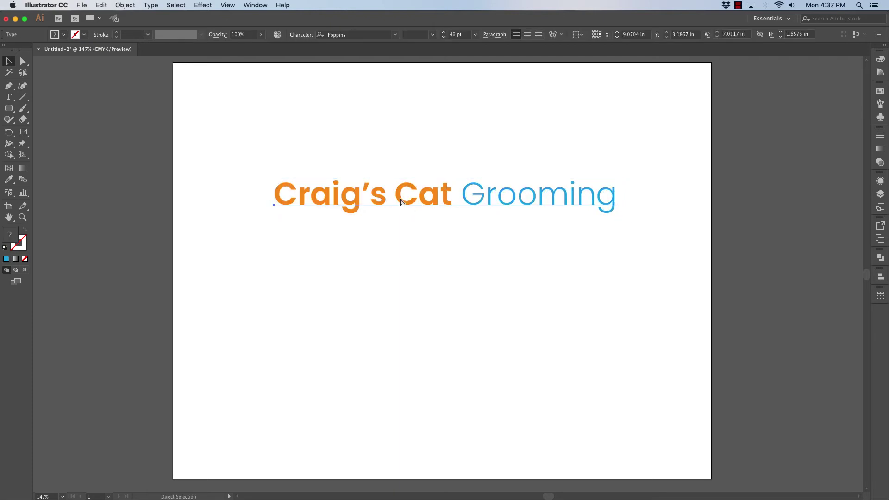
pyautogui.press('super+y')
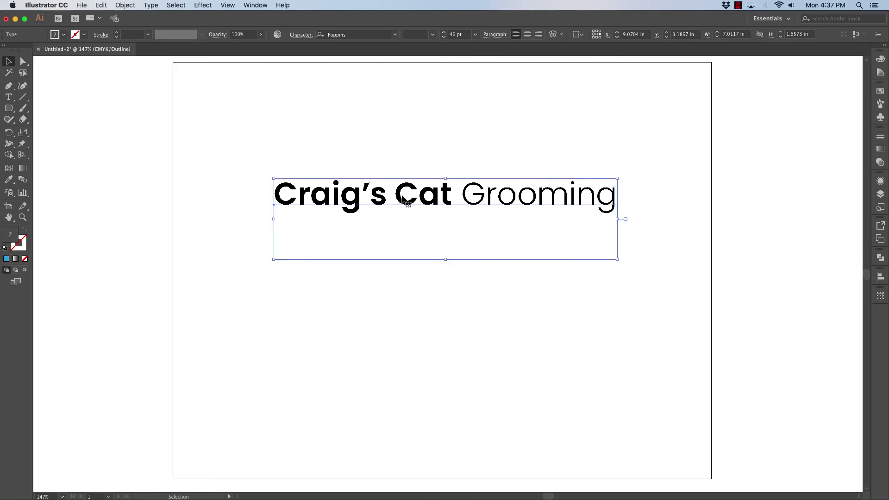
# - Duplicate the "Craig's Cat Grooming" title about 1.77 in above the original and select the lower one
pyautogui.click(509, 158)
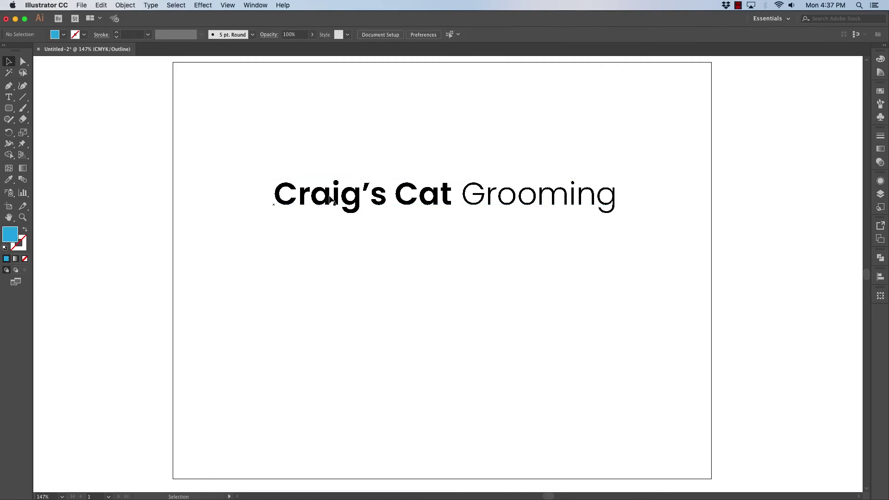
pyautogui.click(379, 205)
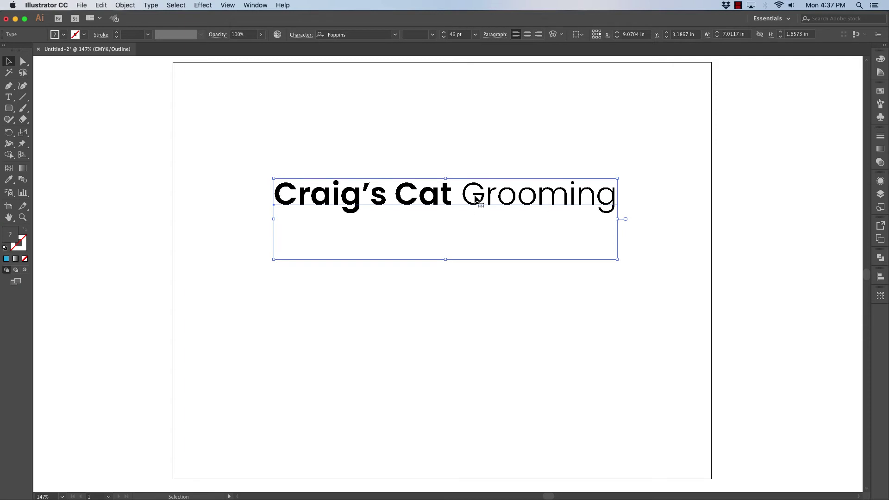
pyautogui.moveTo(434, 204); pyautogui.dragTo(430, 119)
pyautogui.click(412, 206)
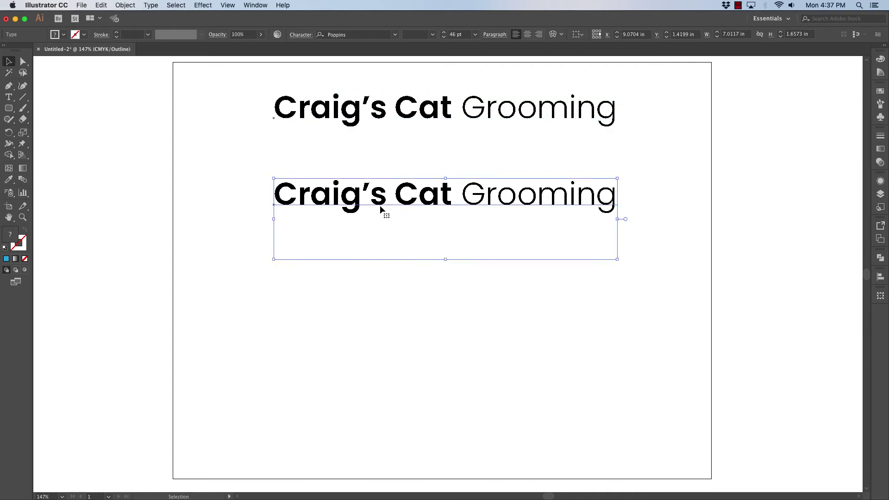
# - In Outline view, convert the lower title from live text to outlines and deselect it
pyautogui.press('a')
pyautogui.press('super+y')
pyautogui.press('v')
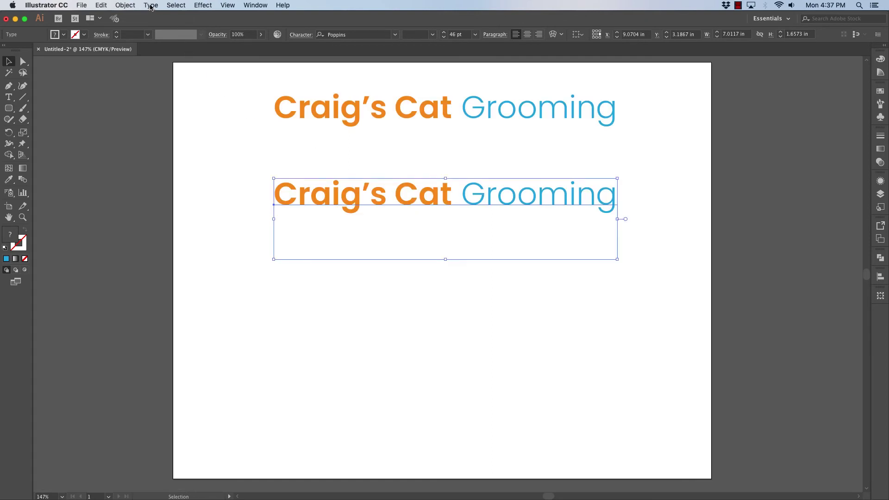
pyautogui.click(151, 6)
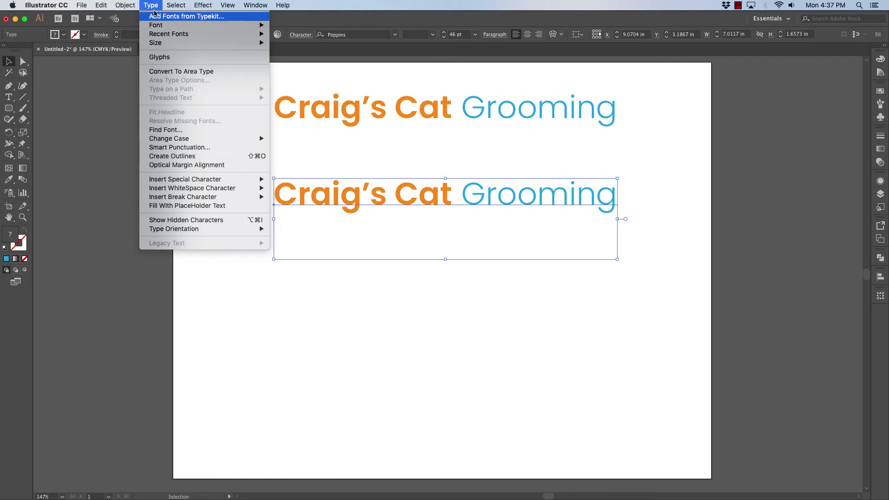
pyautogui.press('super+y')
pyautogui.press('super+space')
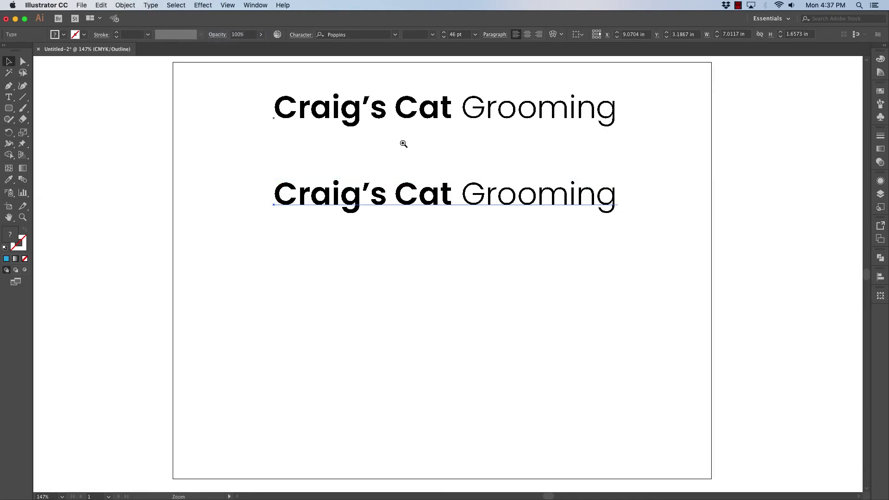
pyautogui.moveTo(399, 139); pyautogui.dragTo(641, 290)
pyautogui.hscroll(-10, 548, 284)
pyautogui.scroll(5, 548, 284)
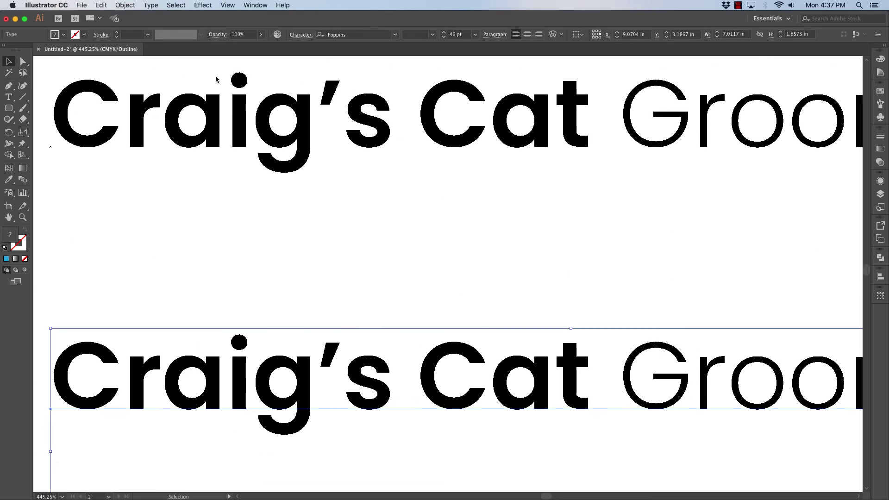
pyautogui.click(151, 5)
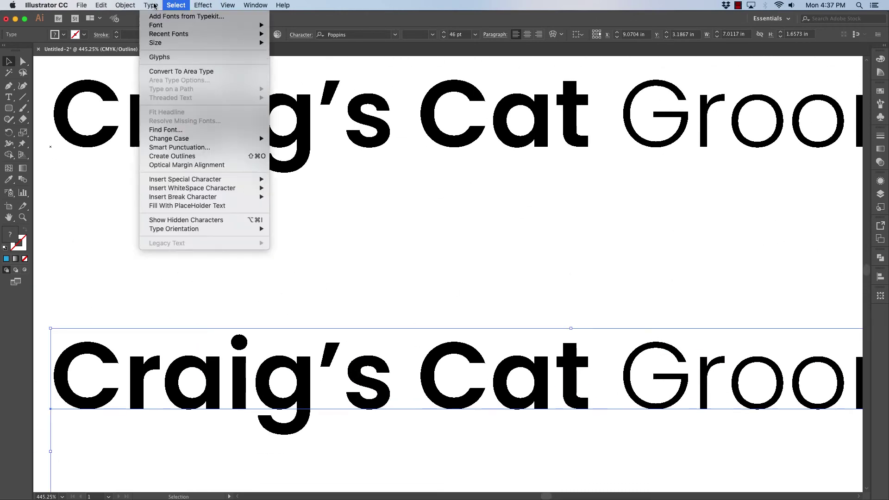
pyautogui.click(172, 156)
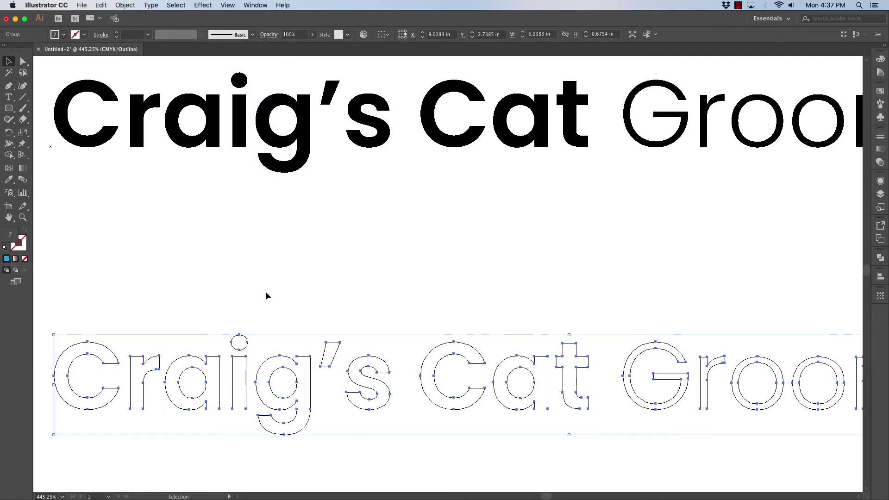
pyautogui.click(286, 274)
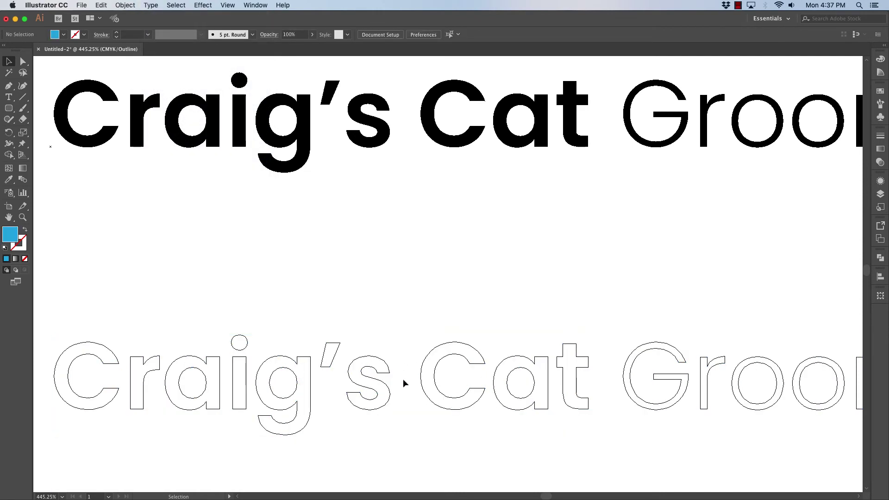
# - Examine the letter outlines and anchor points of the lower, converted title
pyautogui.hscroll(-5, 268, 371)
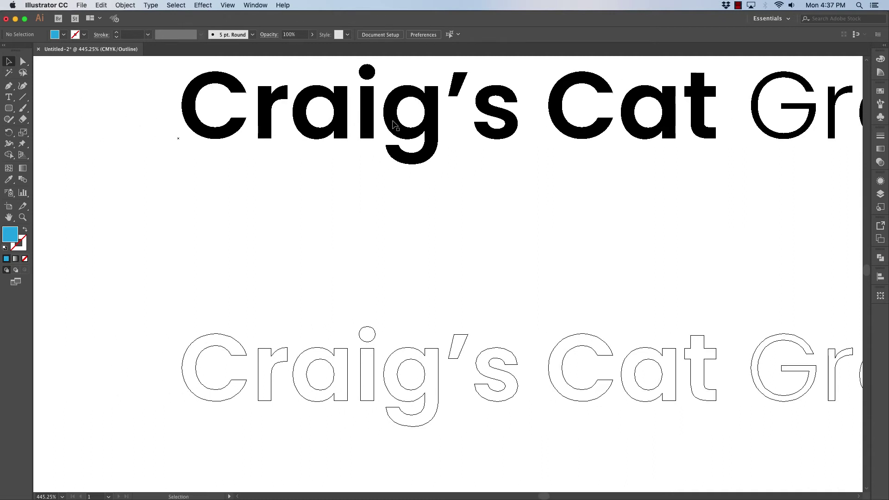
pyautogui.press('space')
pyautogui.moveTo(472, 249)
pyautogui.mouseDown()
pyautogui.moveTo(467, 218)
pyautogui.moveTo(473, 255)
pyautogui.moveTo(459, 248)
pyautogui.mouseUp()
pyautogui.press('space')
pyautogui.moveTo(604, 297); pyautogui.dragTo(523, 229)
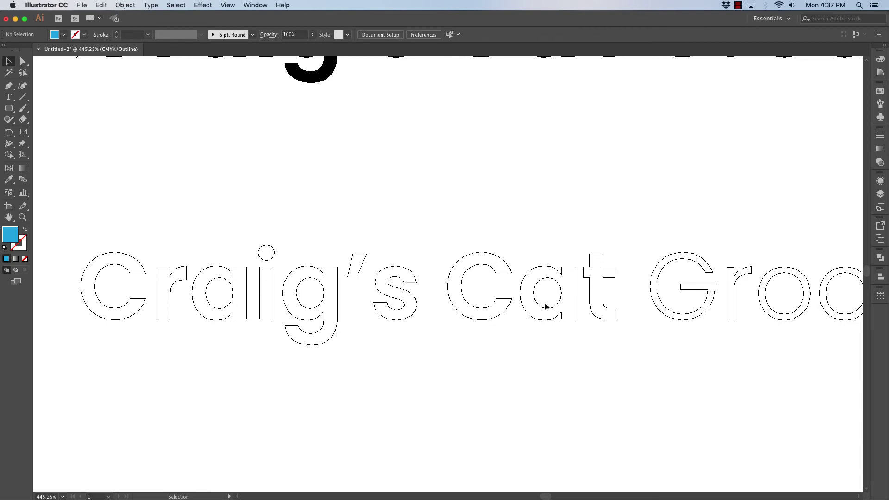
pyautogui.press('space')
pyautogui.moveTo(496, 305); pyautogui.dragTo(559, 208)
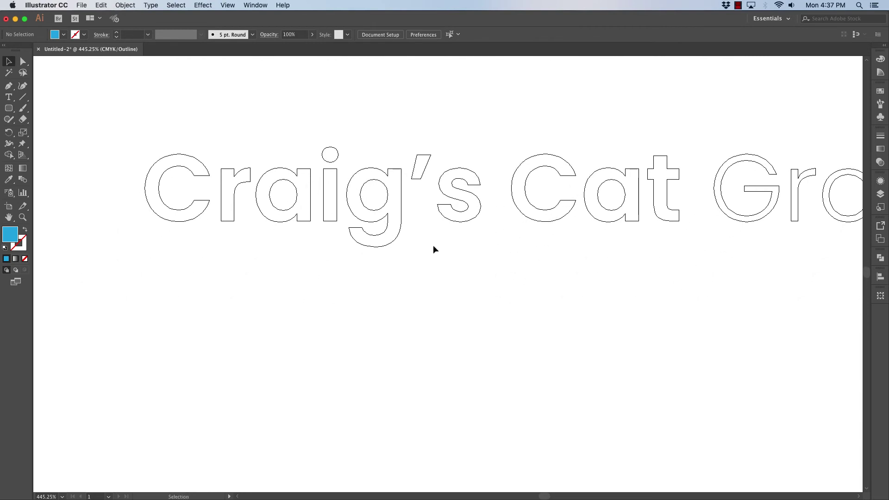
pyautogui.scroll(-2, 333, 198)
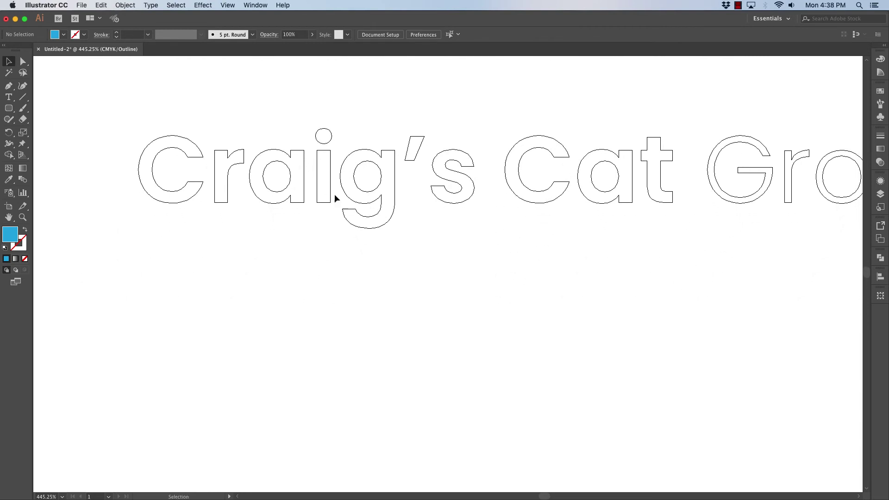
pyautogui.click(363, 201)
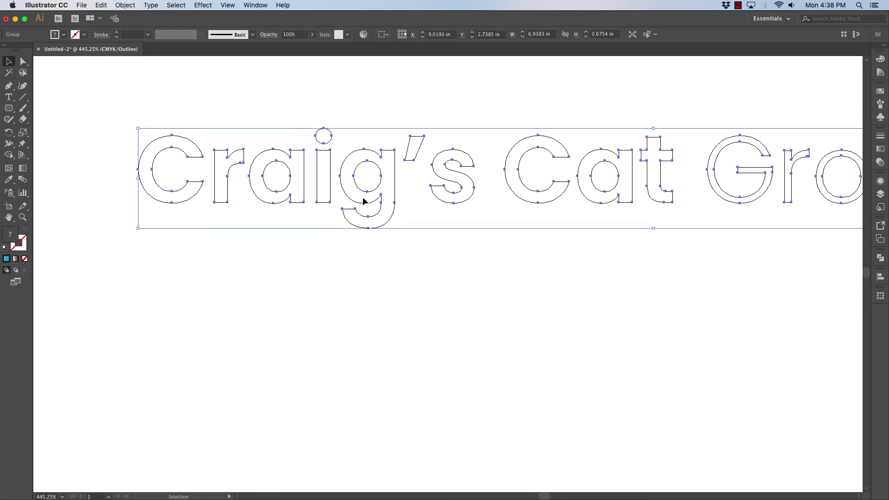
pyautogui.click(332, 296)
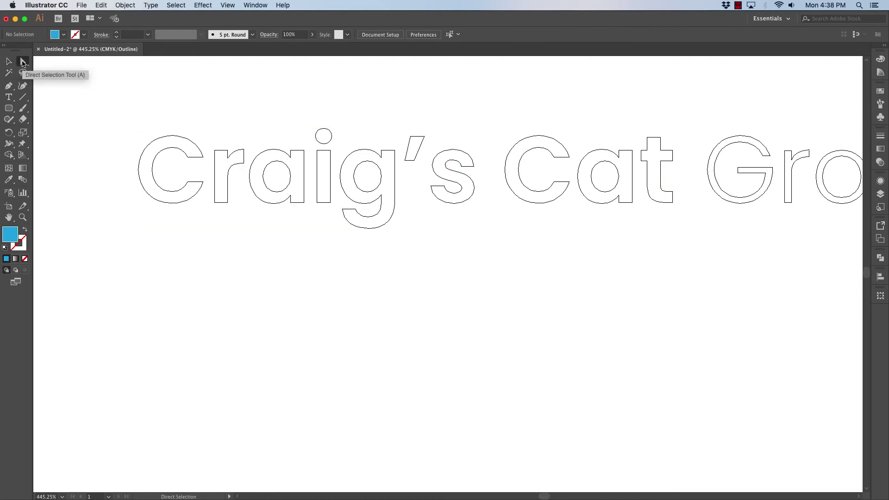
# - Select the tail anchor points of the "g" in the lower "Craig's" and move them down about 0.14 in
pyautogui.click(23, 61)
pyautogui.moveTo(344, 209); pyautogui.dragTo(414, 248)
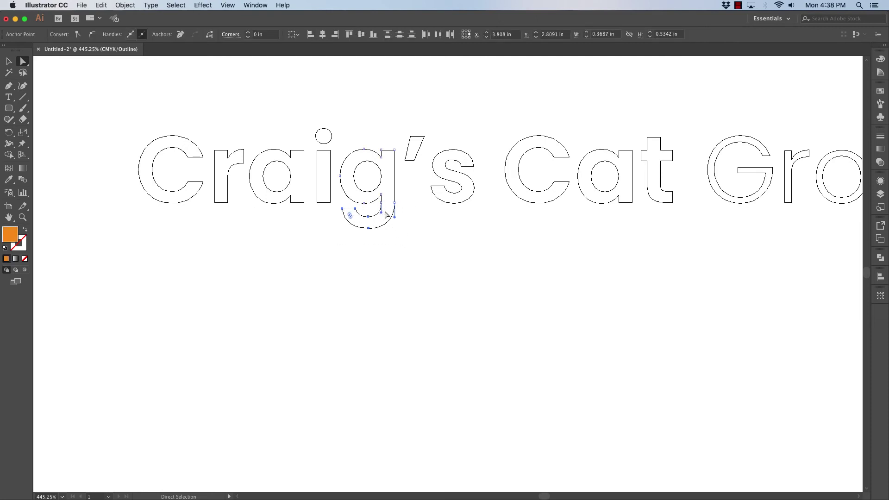
pyautogui.hotkey('shift', 'Down')
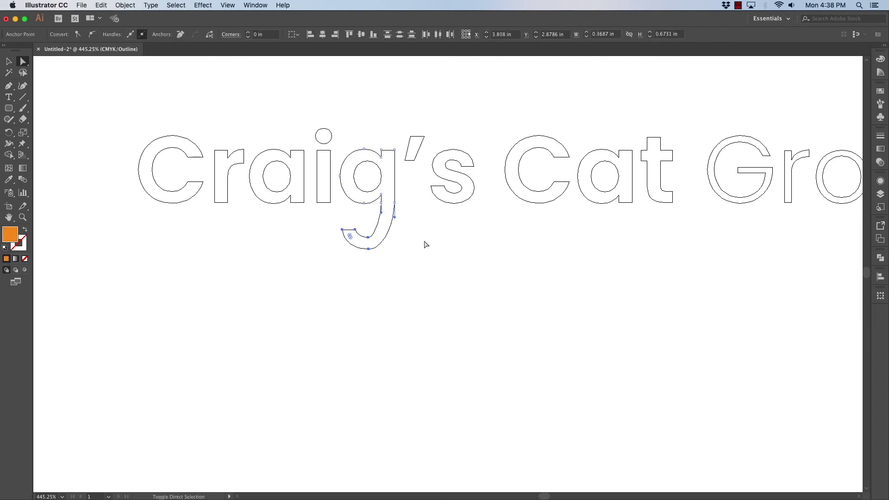
# - Lower the two anchor points where the stem of the "g" meets its tail to straighten the stem, and deselect
pyautogui.click(392, 206)
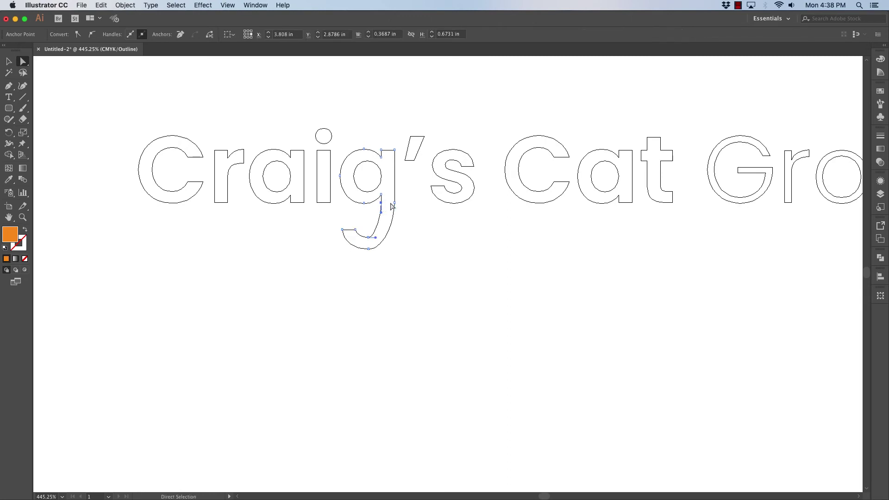
pyautogui.click(394, 203)
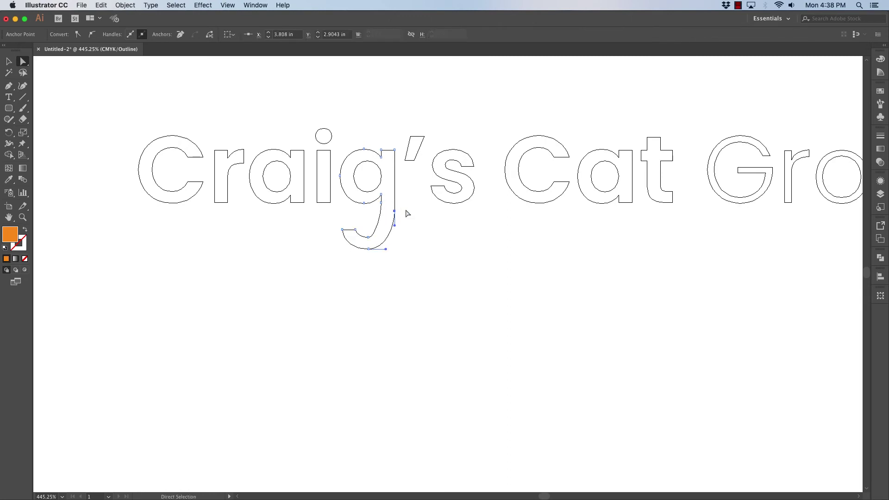
pyautogui.press('Down')
pyautogui.press('Down')
pyautogui.press('Down')
pyautogui.press('Down')
pyautogui.press('Down')
pyautogui.press('Down')
pyautogui.press('Down')
pyautogui.press('Down')
pyautogui.click(381, 203)
pyautogui.click(449, 226)
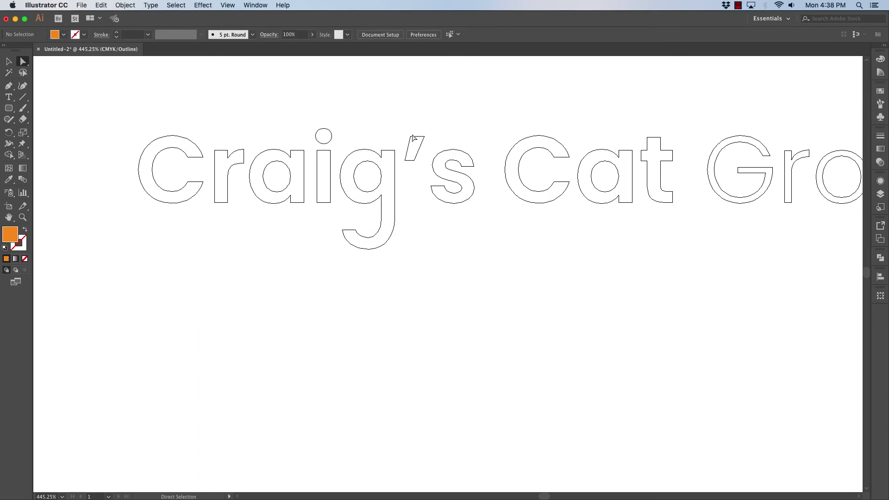
# - Stretch the top of the lower title's apostrophe upward and the stem of its "r" downward, making the "r" about 1.19 in tall
pyautogui.moveTo(413, 138); pyautogui.dragTo(426, 108)
pyautogui.click(307, 168)
pyautogui.hscroll(-5, 299, 247)
pyautogui.scroll(2, 299, 247)
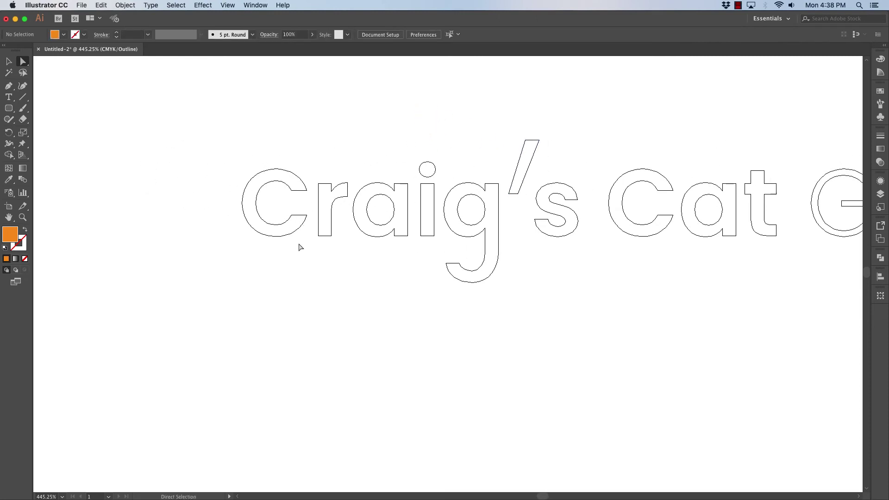
pyautogui.moveTo(315, 232); pyautogui.dragTo(341, 244)
pyautogui.hotkey('shift', 'Down')
pyautogui.hotkey('shift', 'Down')
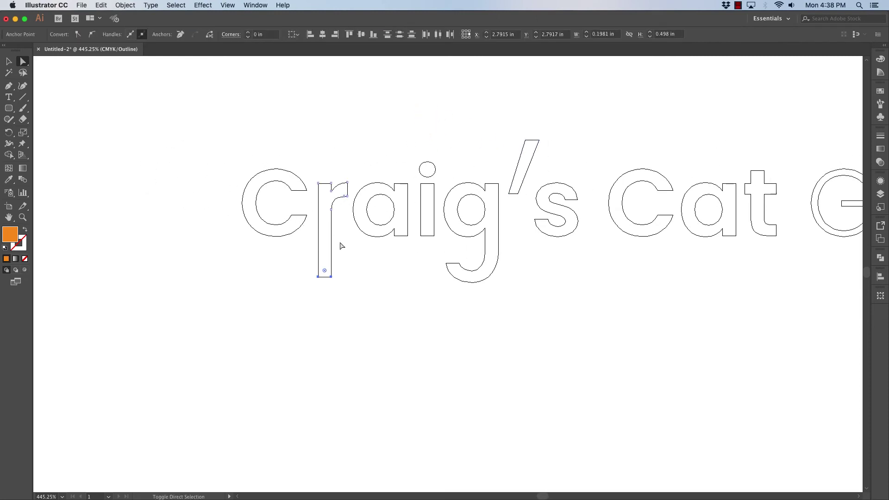
pyautogui.hotkey('shift', 'Down')
pyautogui.hotkey('shift', 'Down')
pyautogui.hotkey('shift', 'Down')
pyautogui.hotkey('shift', 'Down')
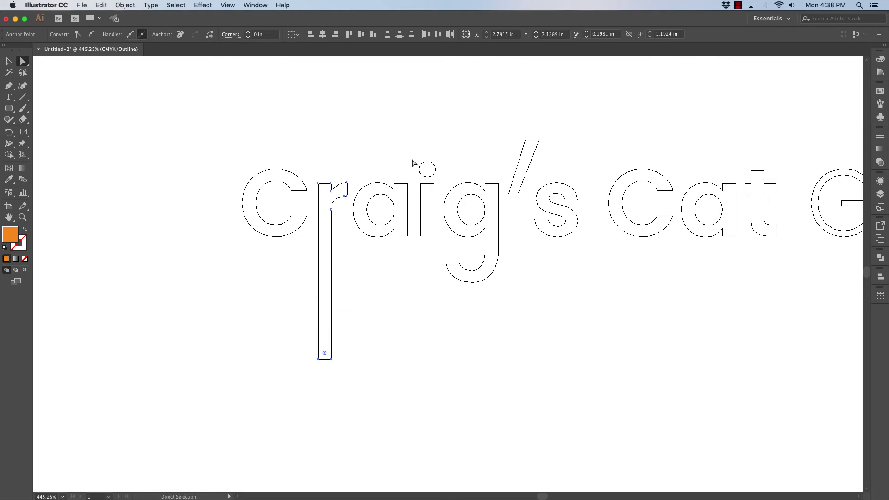
# - Enlarge the dot of the "i" in the lower "Craig's" to roughly double size, raise it slightly, and deselect
pyautogui.click(430, 175)
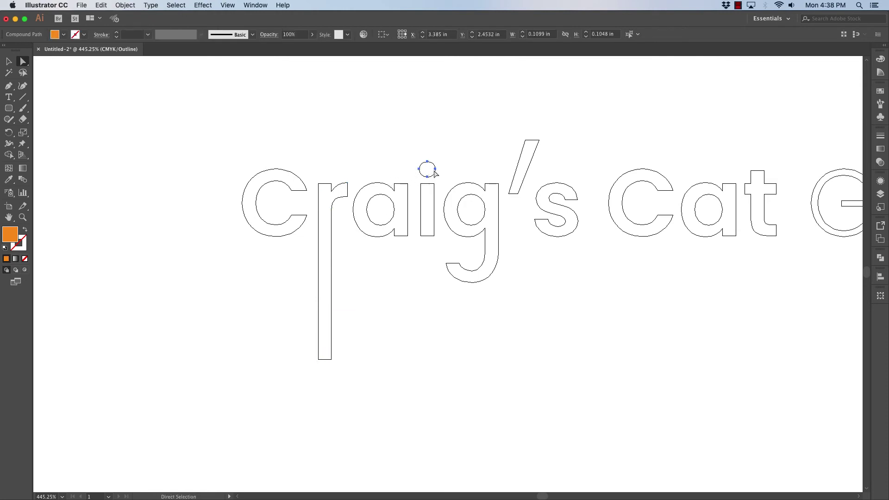
pyautogui.click(8, 62)
pyautogui.moveTo(436, 161); pyautogui.dragTo(455, 140)
pyautogui.press('Up')
pyautogui.press('Up')
pyautogui.click(484, 137)
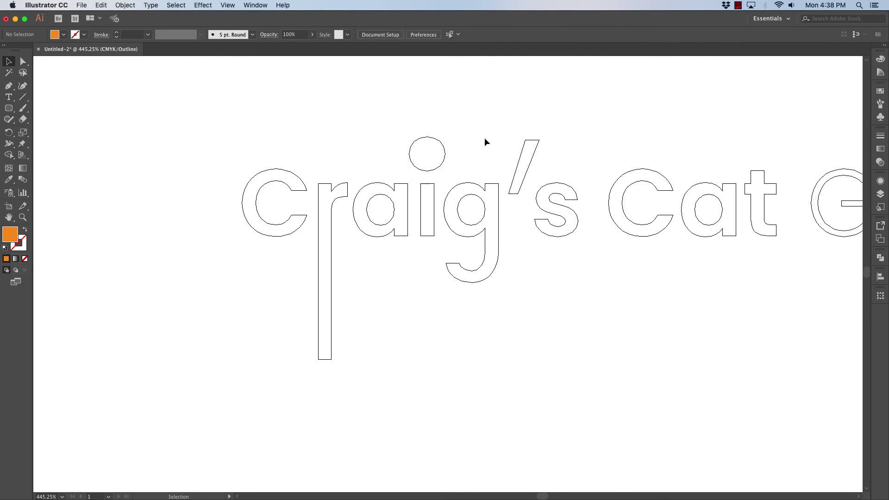
# - Compare the reshaped outlined title with the live text title above it in Preview and Outline views, ending in Preview
pyautogui.press('super+y')
pyautogui.press('super+minus')
pyautogui.press('super+minus')
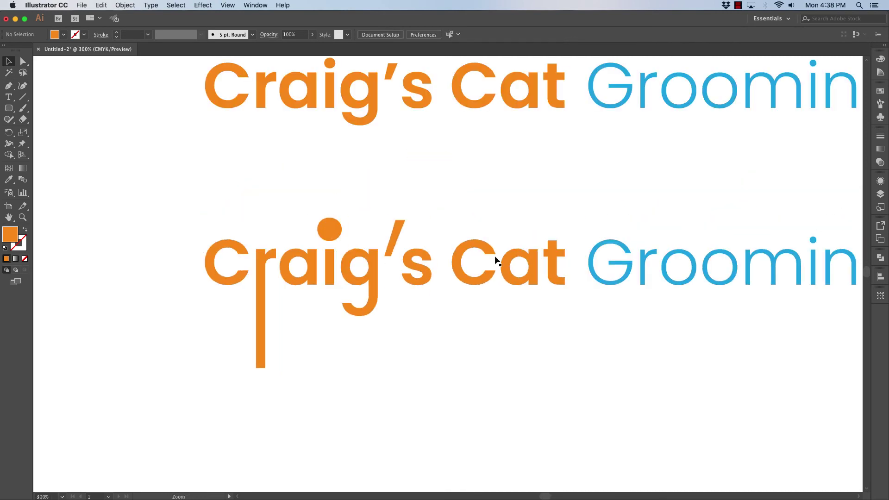
pyautogui.moveTo(497, 254); pyautogui.dragTo(427, 268)
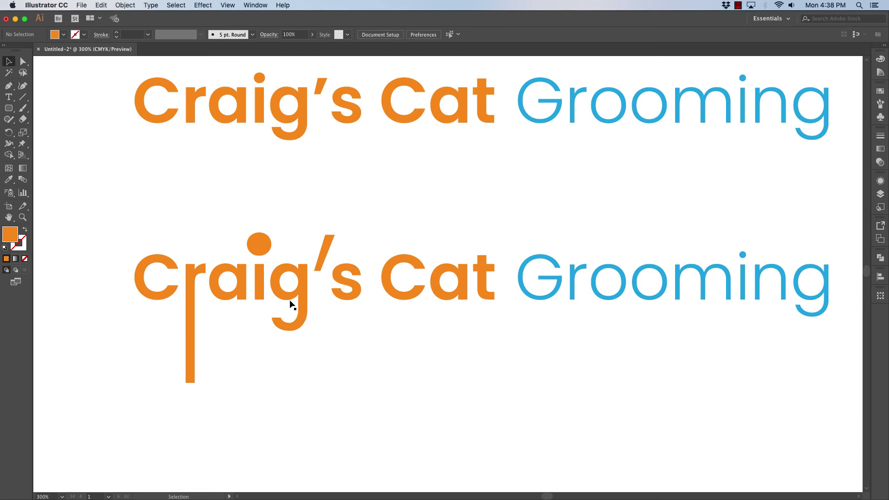
pyautogui.hscroll(3, 532, 280)
pyautogui.scroll(-2, 531, 280)
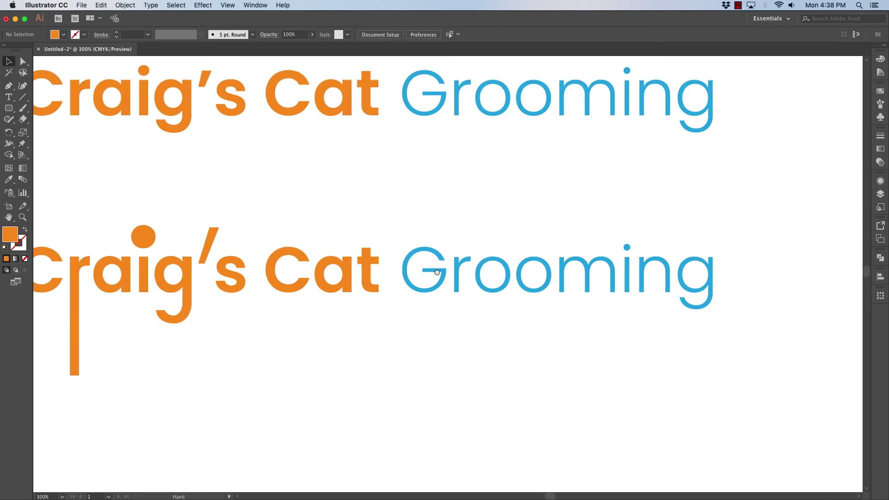
pyautogui.press('super+y')
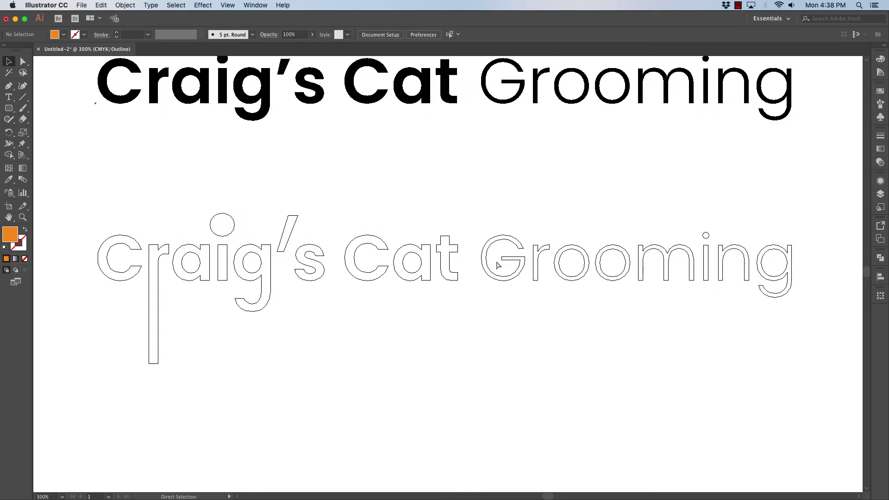
pyautogui.press('super+y')
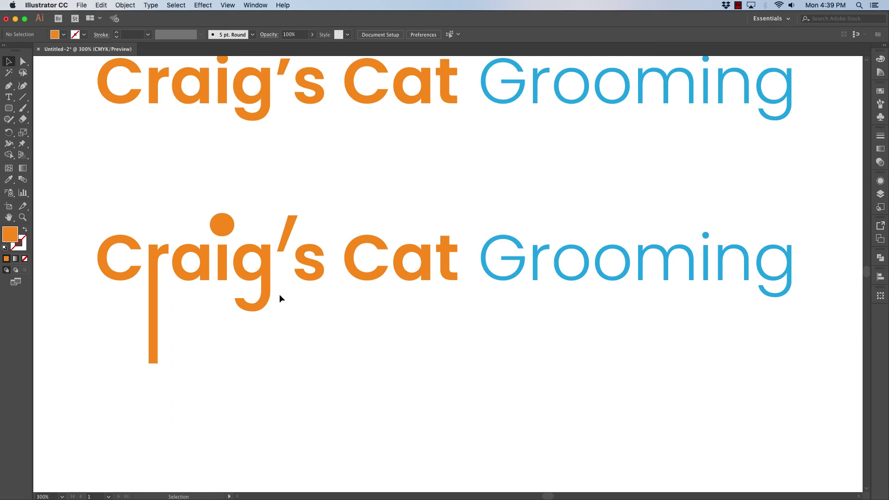
pyautogui.press('space')
pyautogui.moveTo(404, 176); pyautogui.dragTo(417, 237)
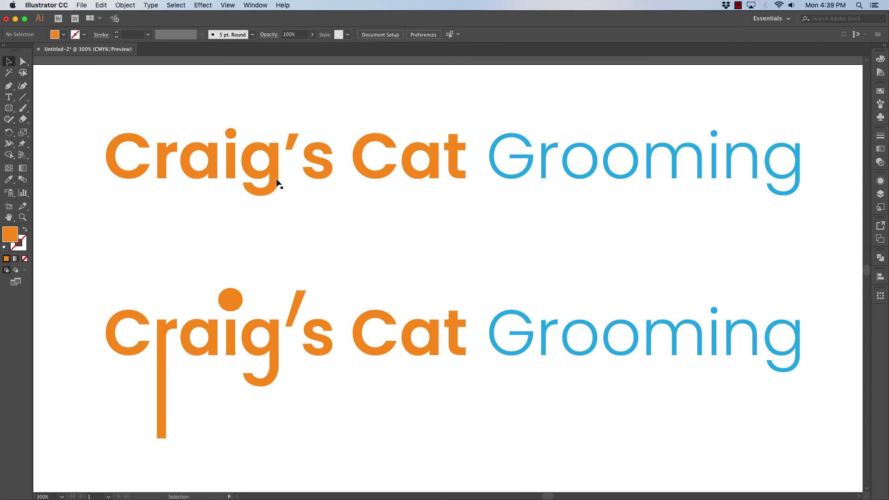
# - Switch to Chrome and display the "Email Marketing – Instructions (DF)" page on windhillgraphicdesign.com
pyautogui.moveTo(170, 493)
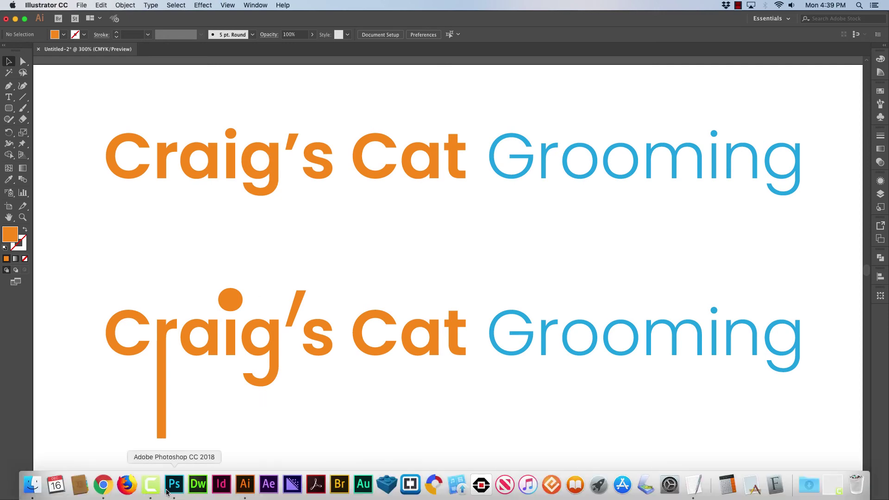
pyautogui.click(103, 484)
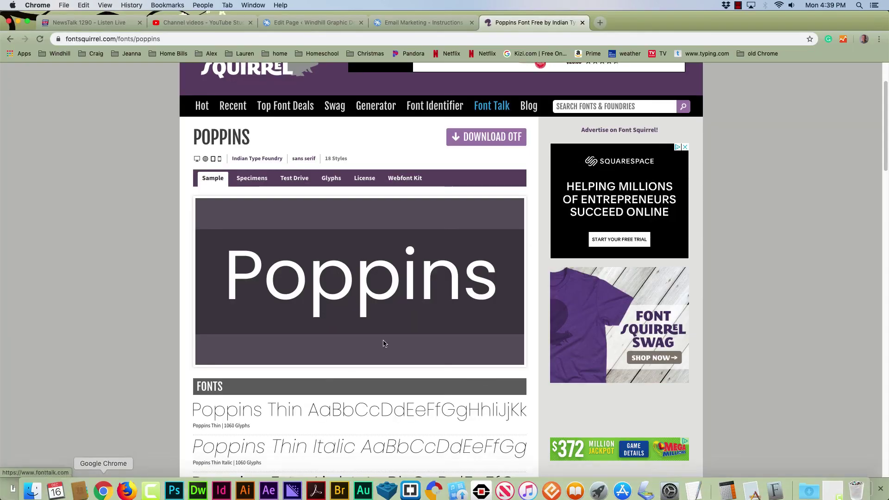
pyautogui.click(417, 22)
pyautogui.moveTo(453, 212)
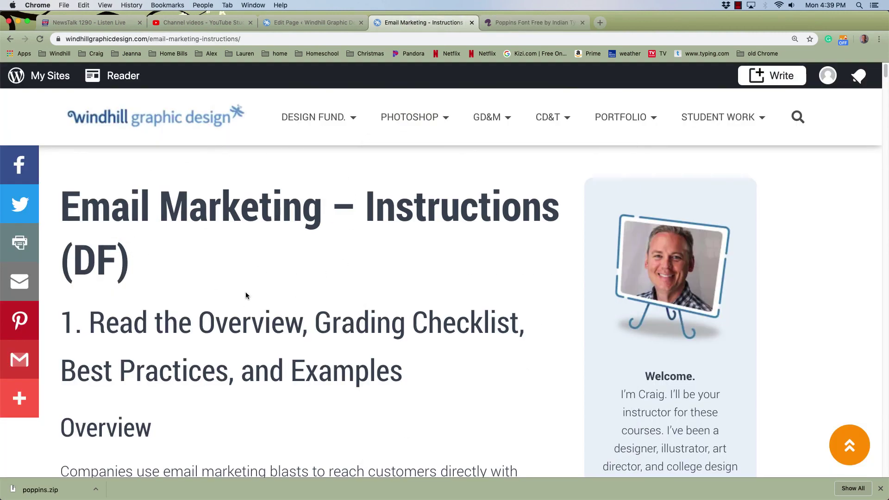
# - Enlarge the instructions page and capture a screenshot of only the word "Marketing" in its main heading
pyautogui.press('super+equal')
pyautogui.press('super+equal')
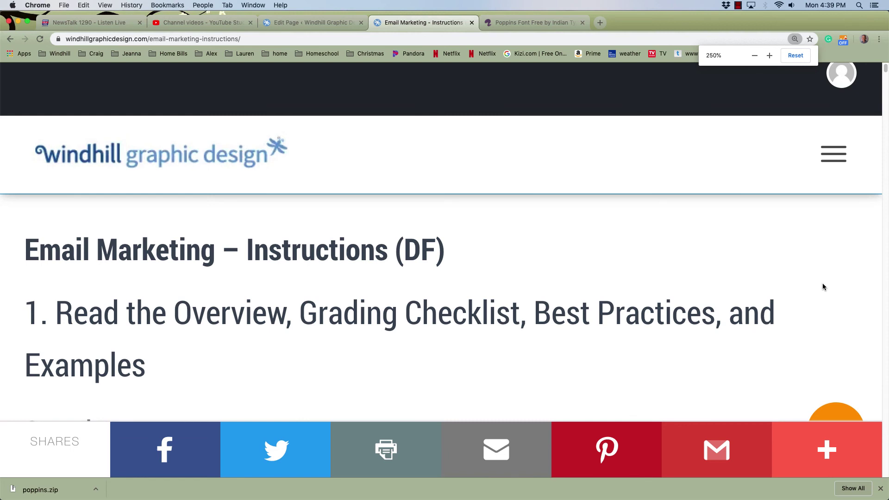
pyautogui.press('super+minus')
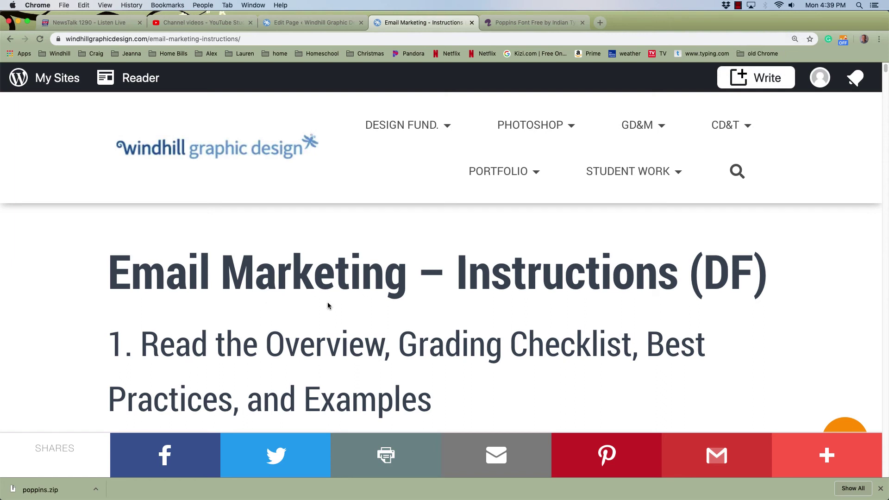
pyautogui.press('super+shift+4')
pyautogui.moveTo(216, 243); pyautogui.dragTo(410, 307)
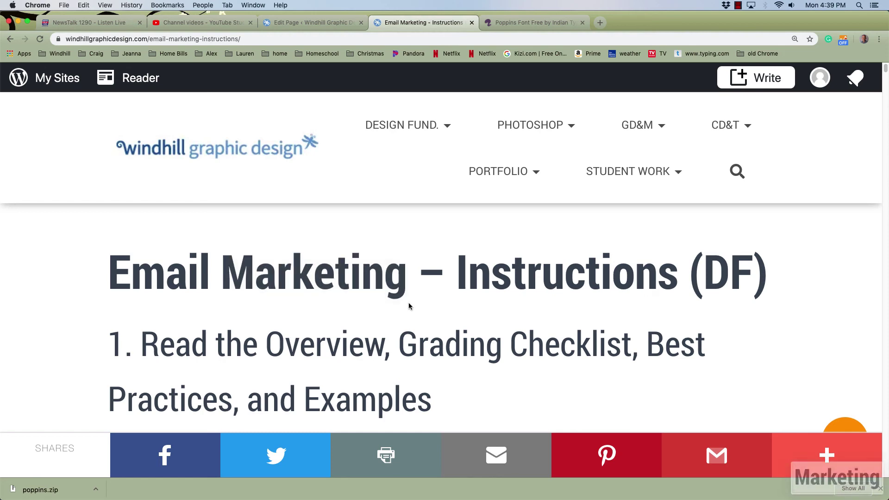
# - Return to the Font Squirrel page for Poppins and open the site's Font Identifier
pyautogui.click(509, 22)
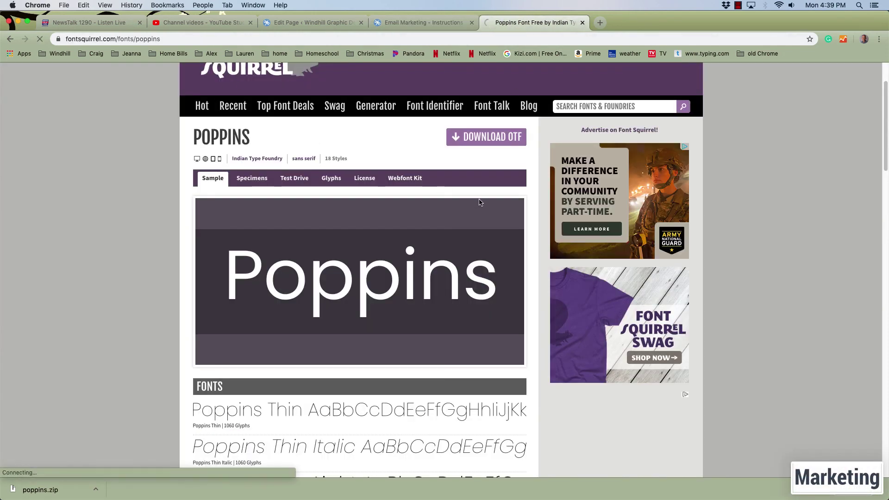
pyautogui.scroll(2, 478, 200)
pyautogui.click(278, 94)
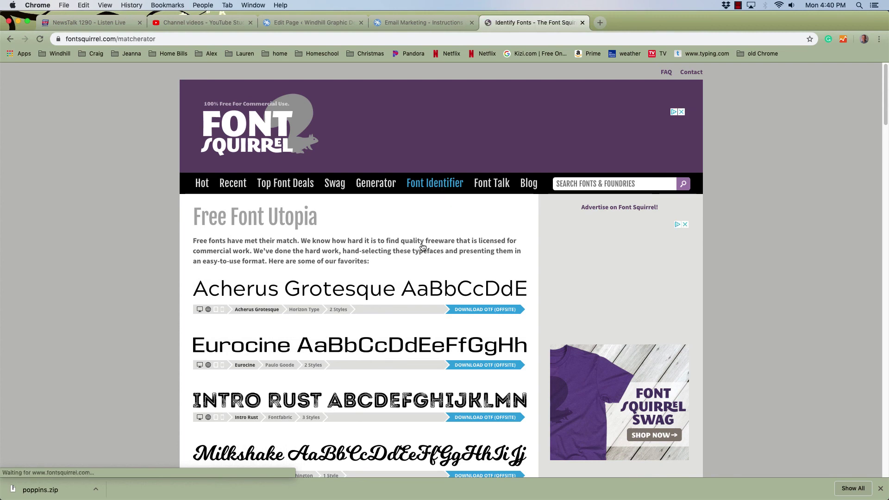
pyautogui.scroll(-3, 460, 296)
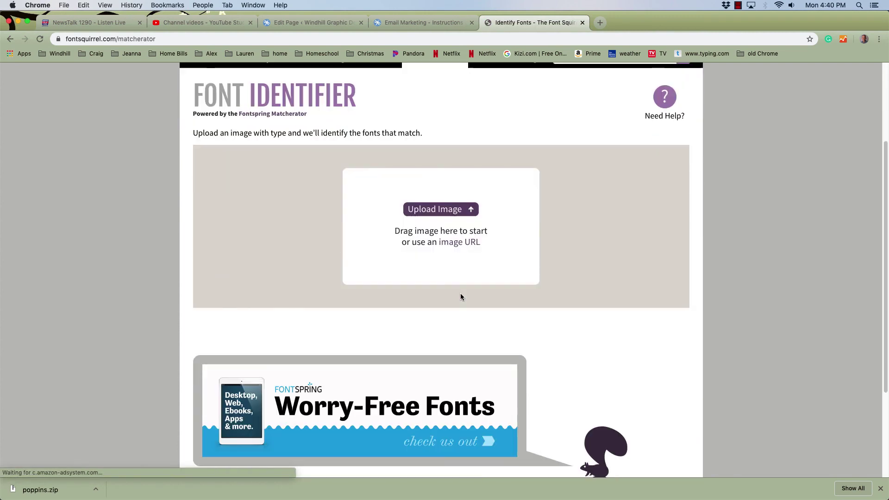
# - Upload the Desktop image "Screen Shot 2019-12-16 at 4.39.48 PM" to the Font Identifier and run Matcherate It on the whole word
pyautogui.click(427, 211)
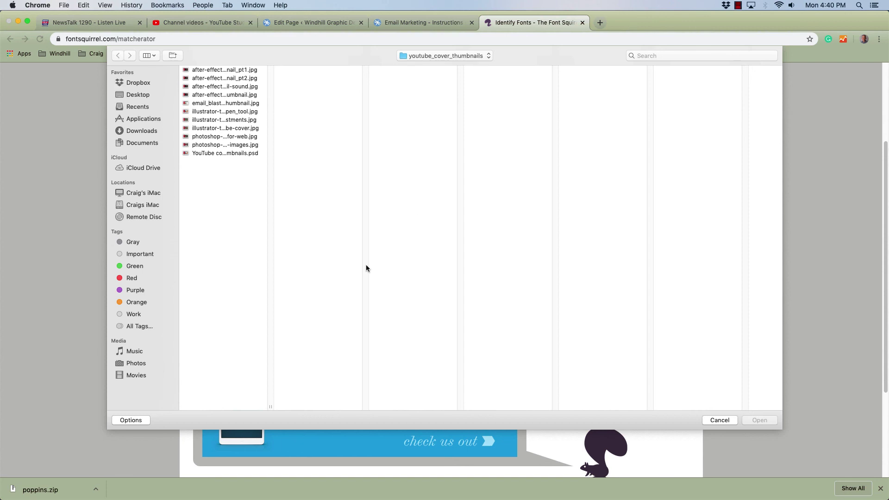
pyautogui.press('super+shift+d')
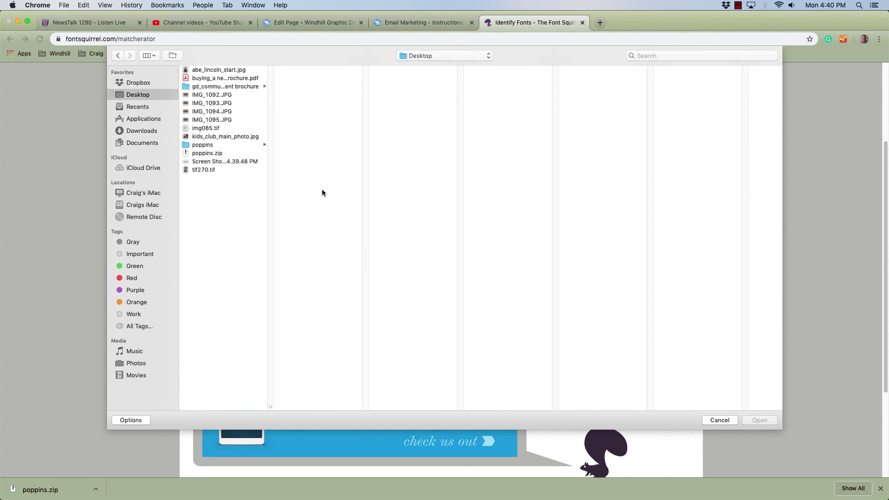
pyautogui.click(211, 161)
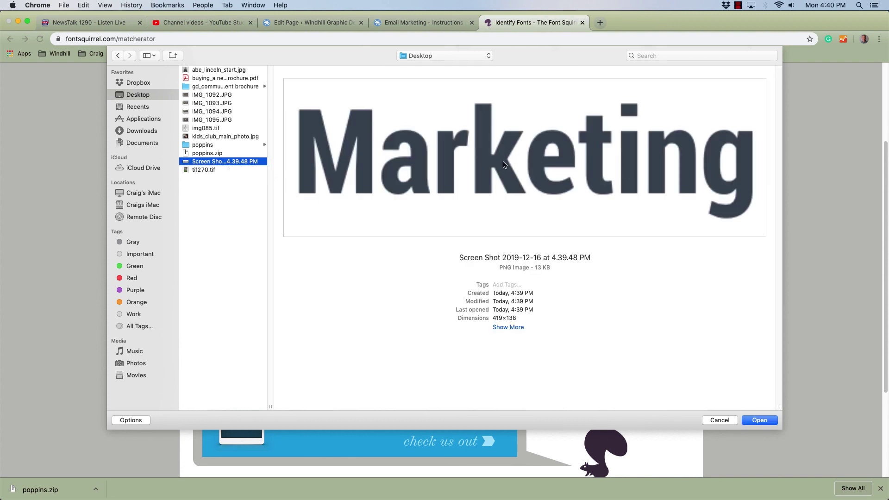
pyautogui.click(760, 421)
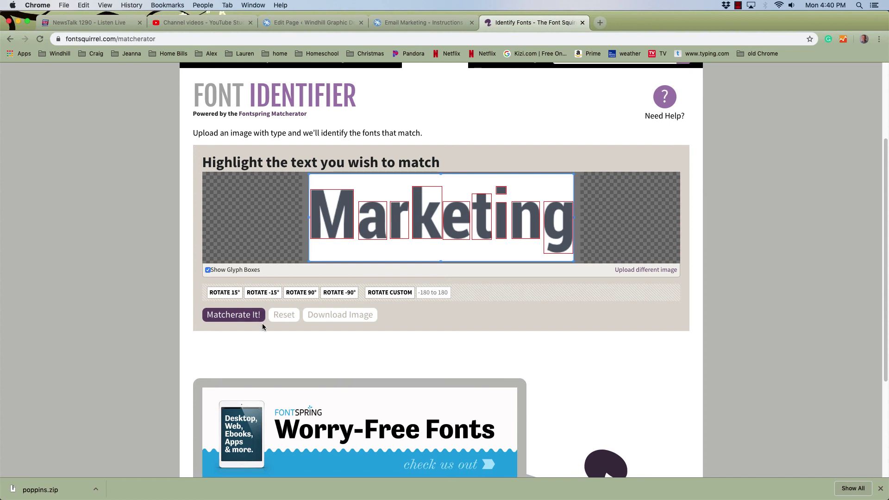
pyautogui.click(239, 316)
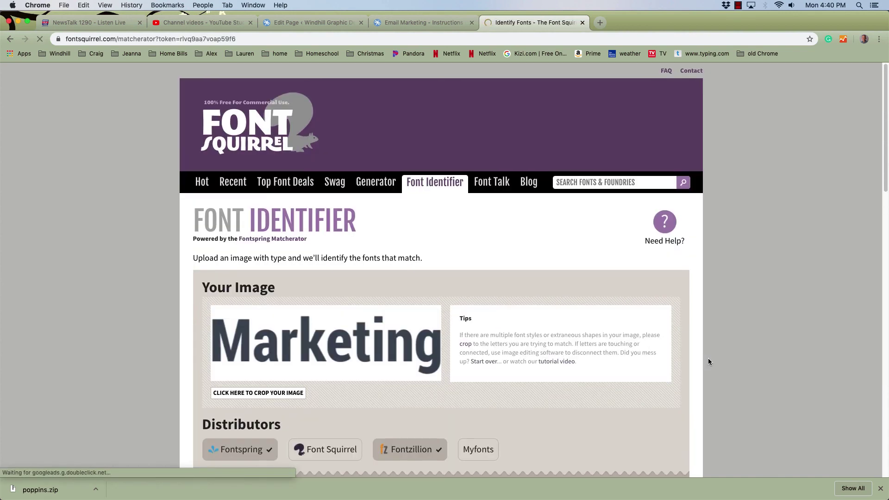
# - Limit the distributors to Font Squirrel by excluding Fontspring and Fontzillion, and rerun the font match
pyautogui.scroll(-2, 708, 361)
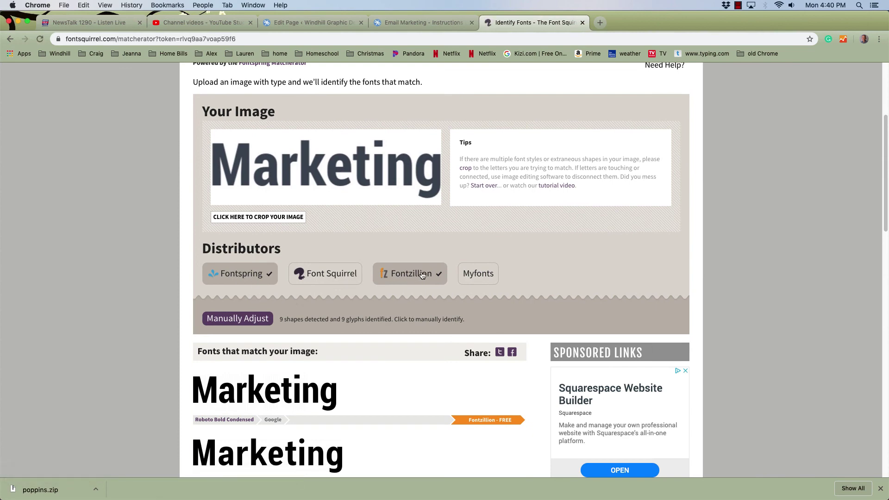
pyautogui.click(326, 276)
pyautogui.click(240, 276)
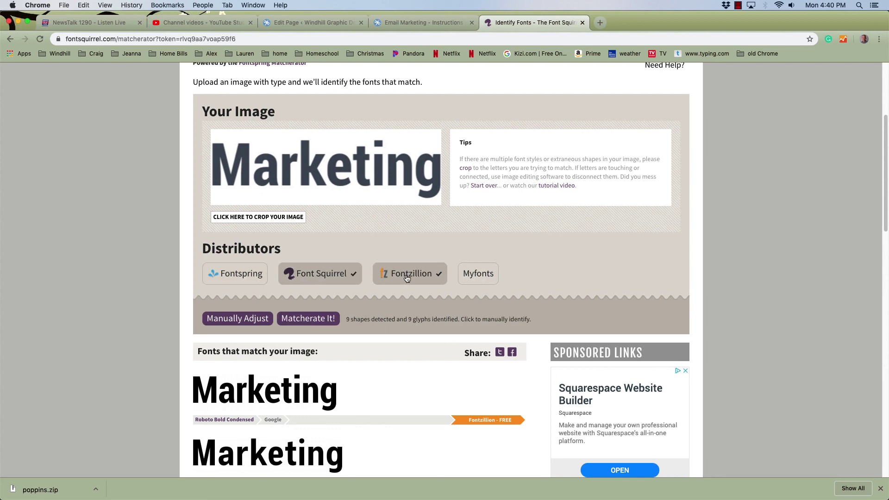
pyautogui.click(407, 278)
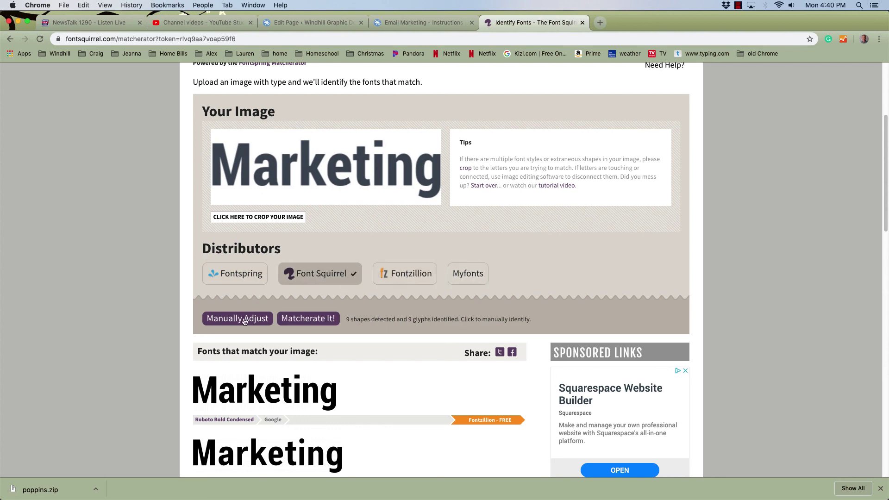
pyautogui.click(310, 322)
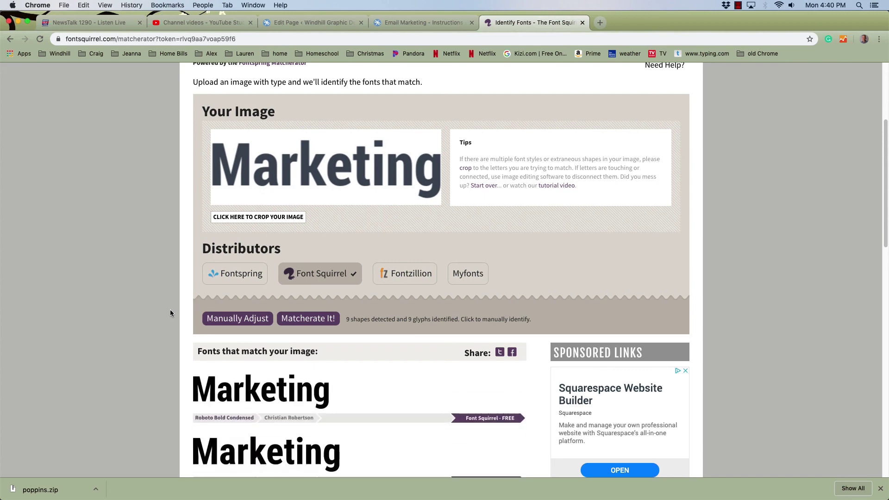
# - Compare the suggested fonts with the uploaded "Marketing" image and open the Roboto Bold Condensed match
pyautogui.scroll(-2, 170, 310)
pyautogui.scroll(-1, 170, 309)
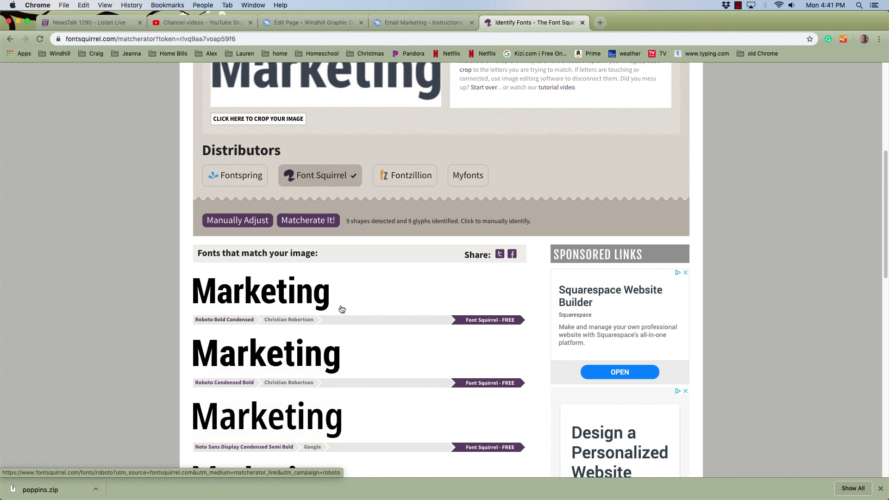
pyautogui.scroll(1, 412, 287)
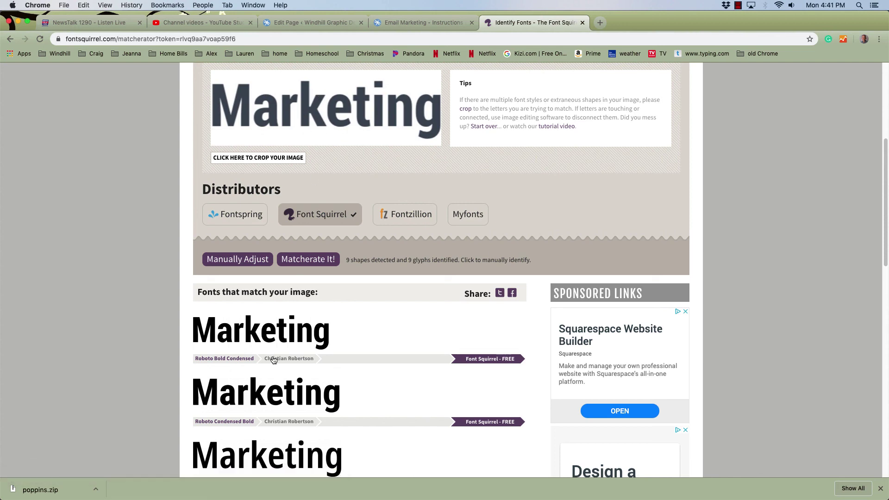
pyautogui.click(282, 332)
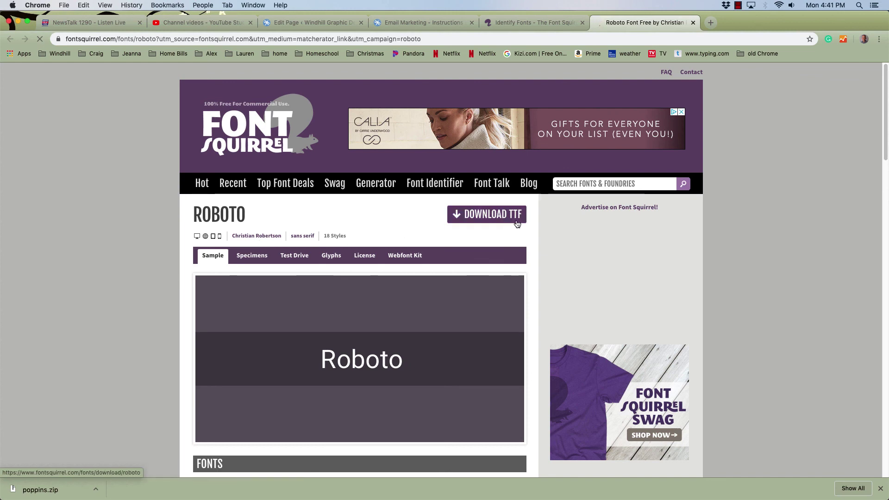
# - Examine the Roboto family's listed styles, from Thin through Bold Condensed Italic, and return to the start of the page
pyautogui.scroll(-1, 154, 256)
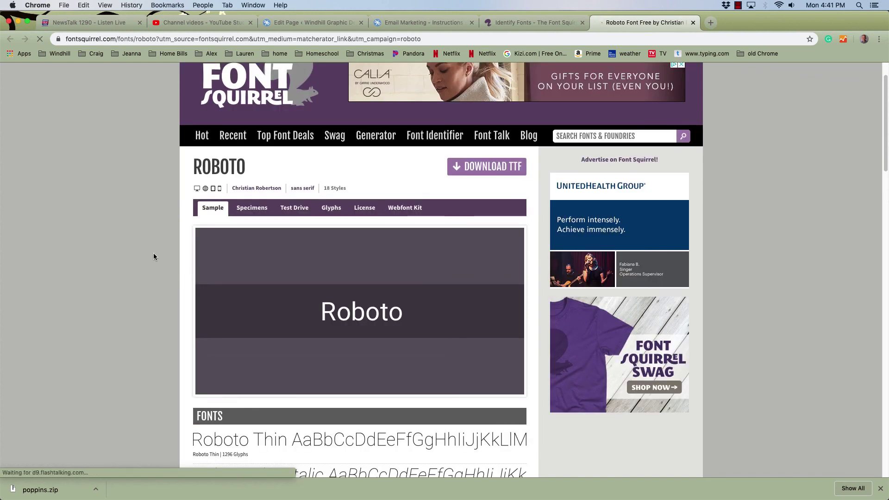
pyautogui.scroll(-2, 154, 271)
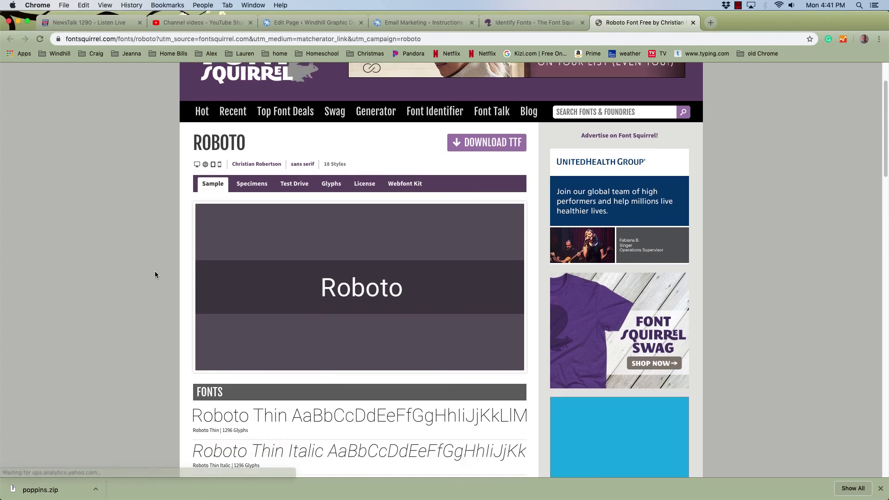
pyautogui.scroll(-10, 155, 271)
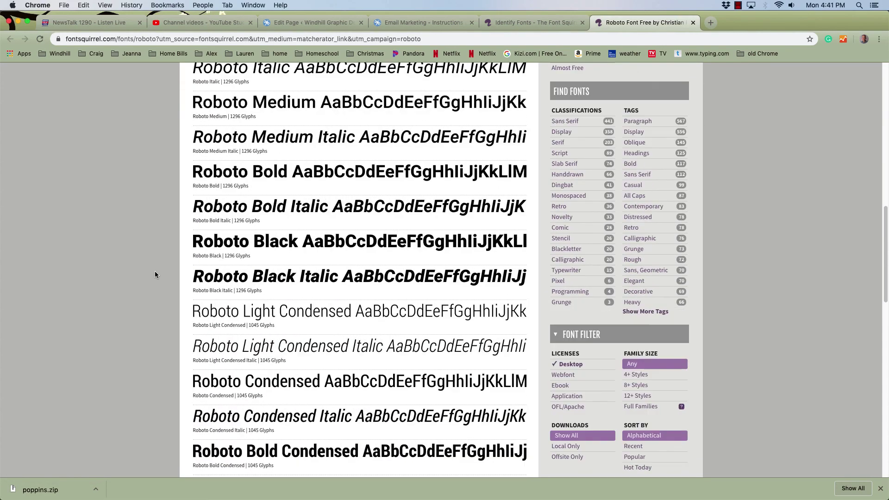
pyautogui.scroll(-5, 154, 275)
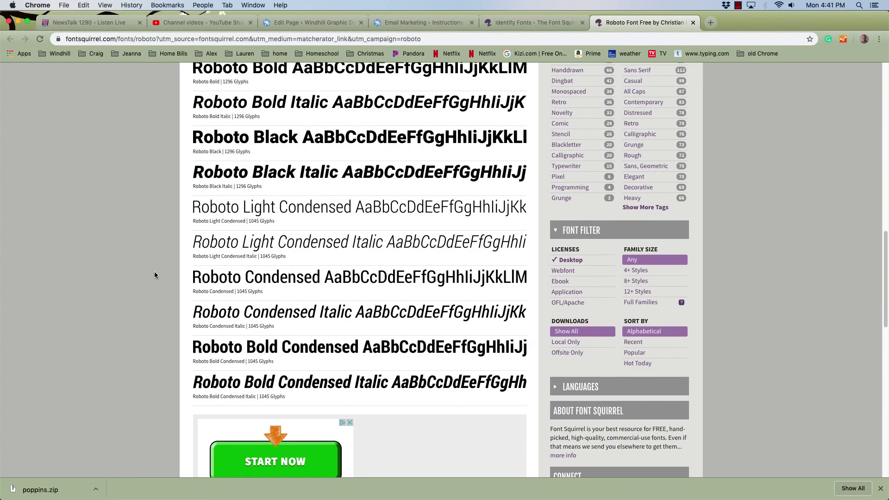
pyautogui.scroll(4, 154, 275)
pyautogui.scroll(3, 154, 275)
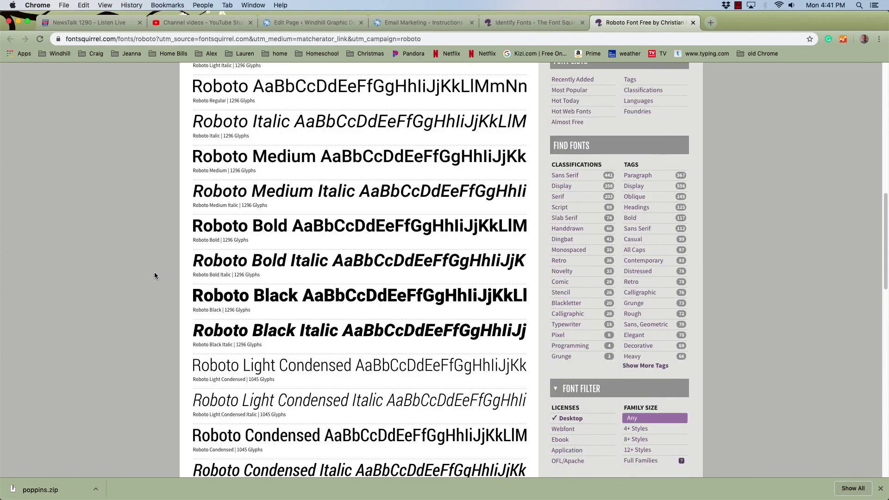
pyautogui.moveTo(883, 212); pyautogui.dragTo(877, 155)
pyautogui.scroll(5, 873, 143)
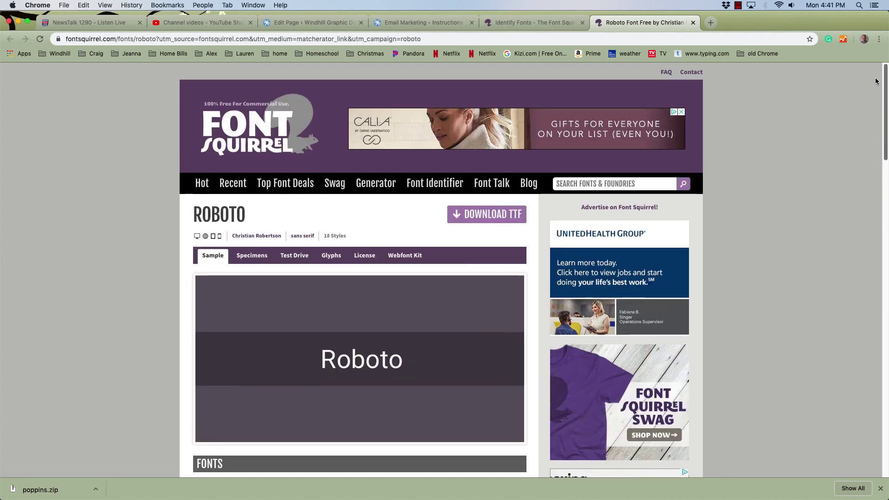
# - Switch to Illustrator and display the document with the two "Craig's Cat Grooming" titles
pyautogui.moveTo(209, 498)
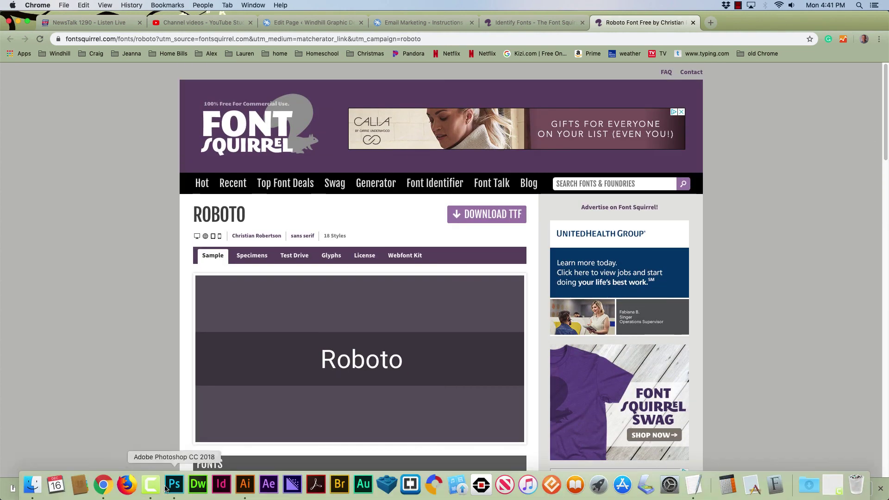
pyautogui.click(245, 484)
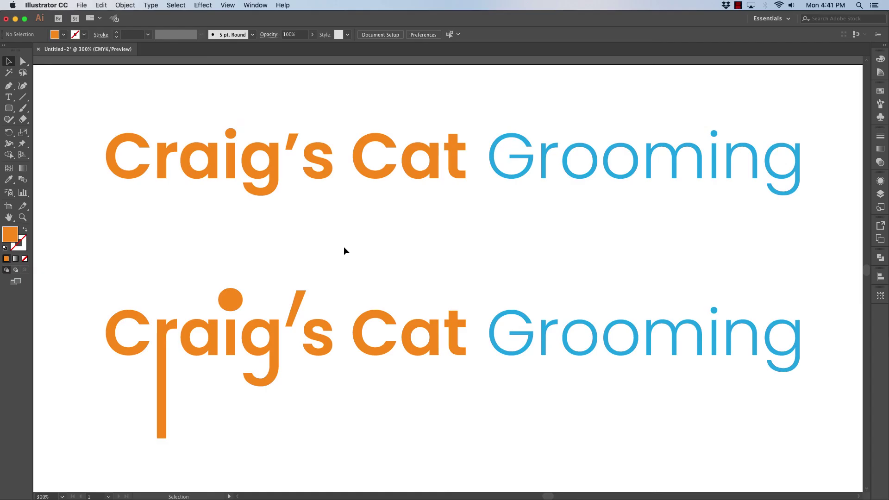